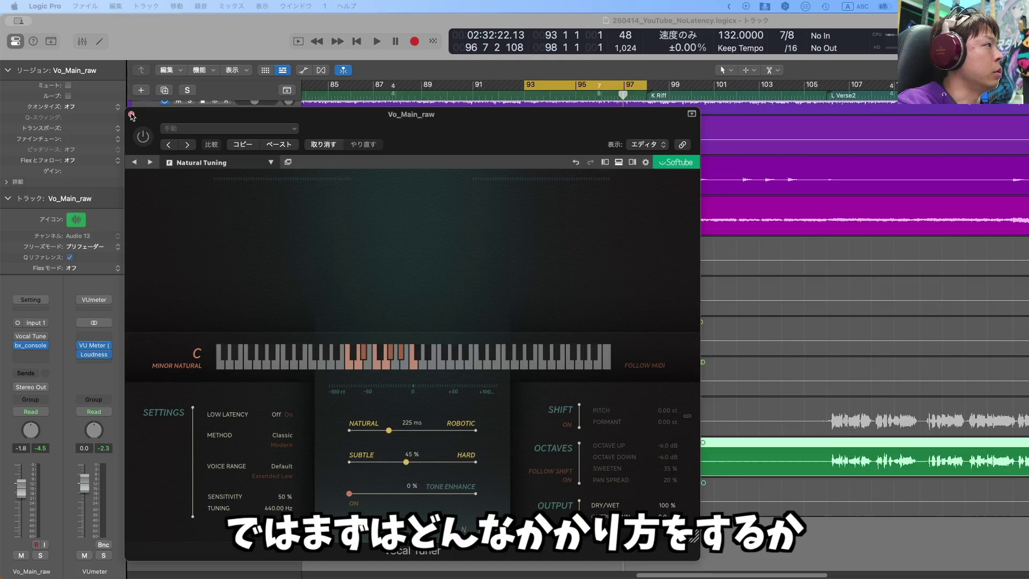
Close the Vocal Tuner window and play the Vo_Main_raw track to hear the vocal without tuning
left_click(131, 114)
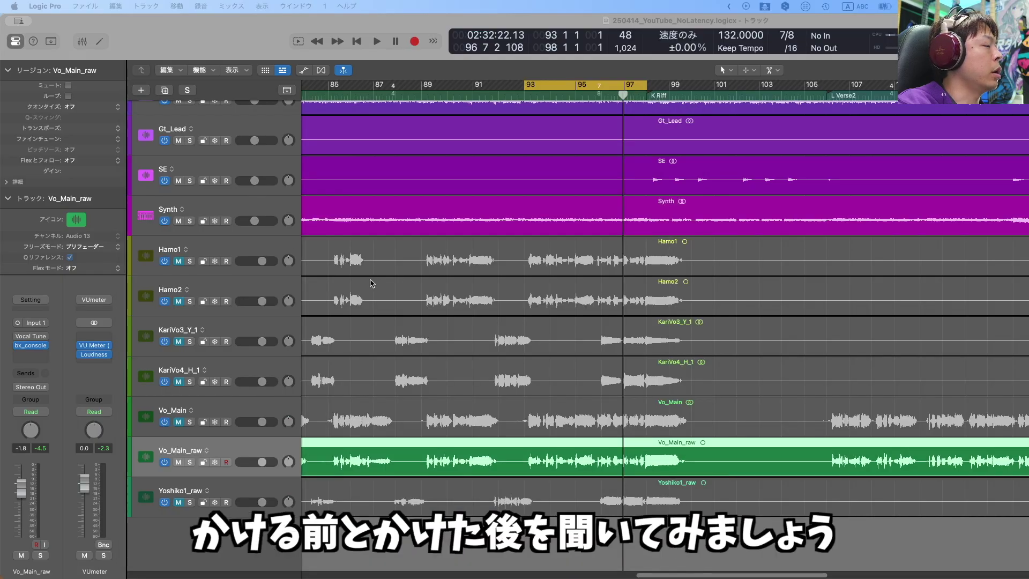
left_click(659, 418)
left_click(659, 460)
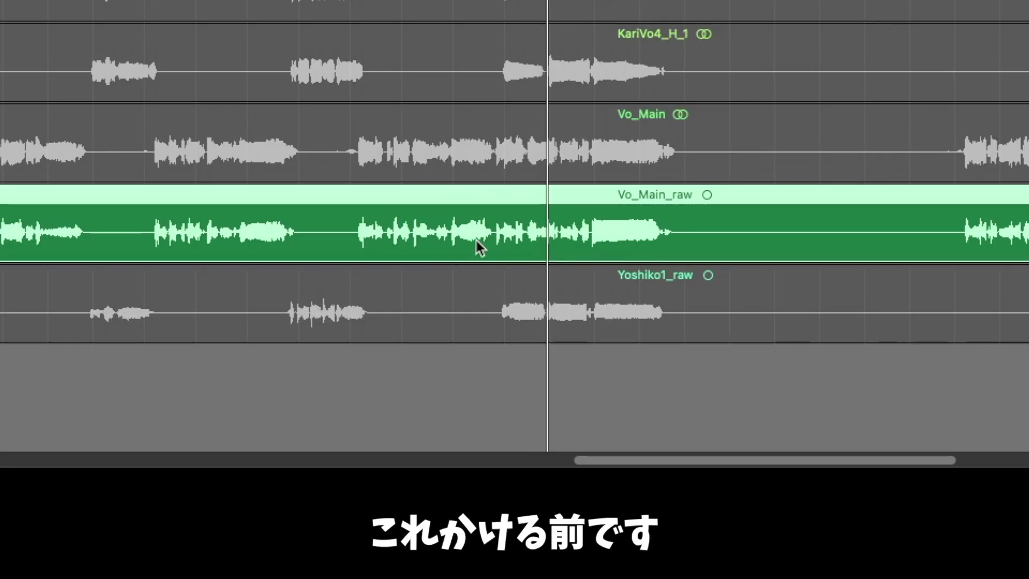
key("space")
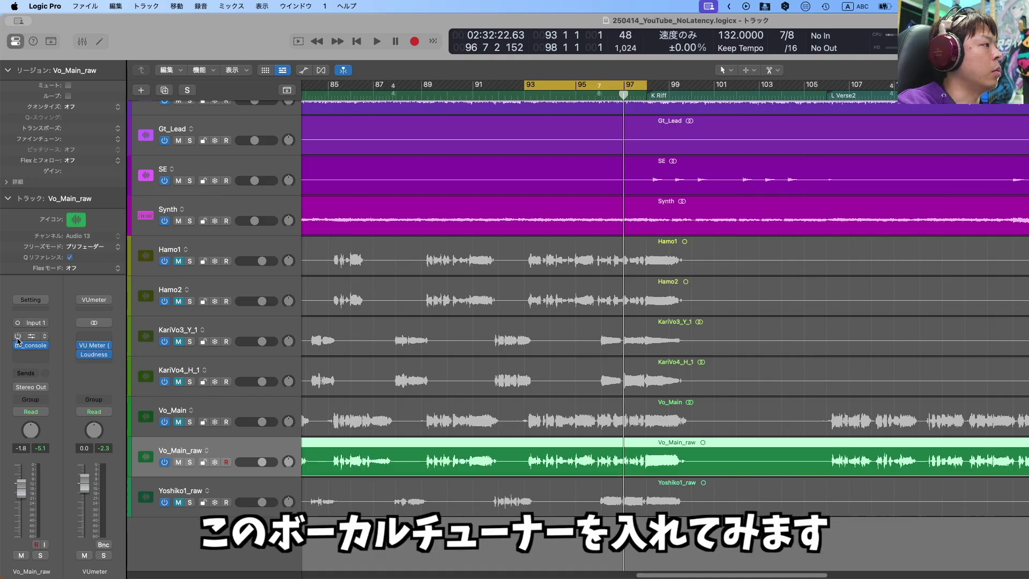
Enable Vocal Tuner on the Vo_Main_raw track, open its editor and load the factory preset Natural Tuning
left_click(18, 337)
left_click(31, 338)
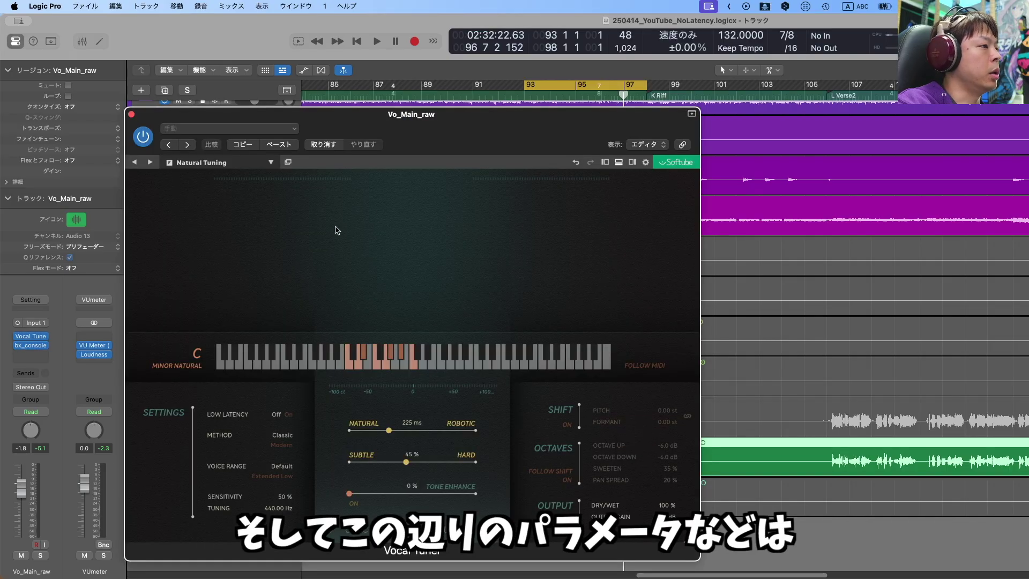
left_click(213, 165)
mouse_move(192, 188)
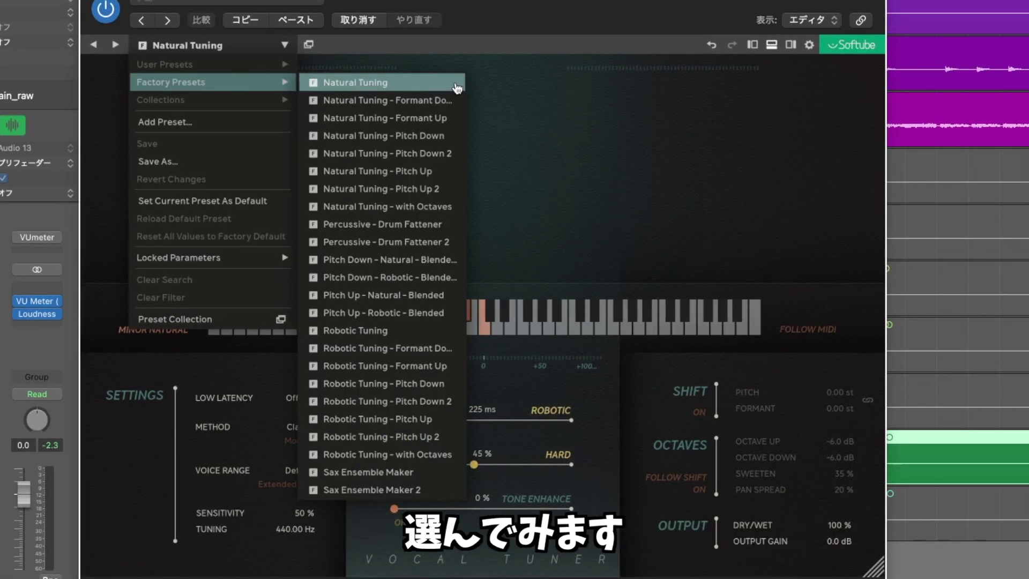
left_click(493, 84)
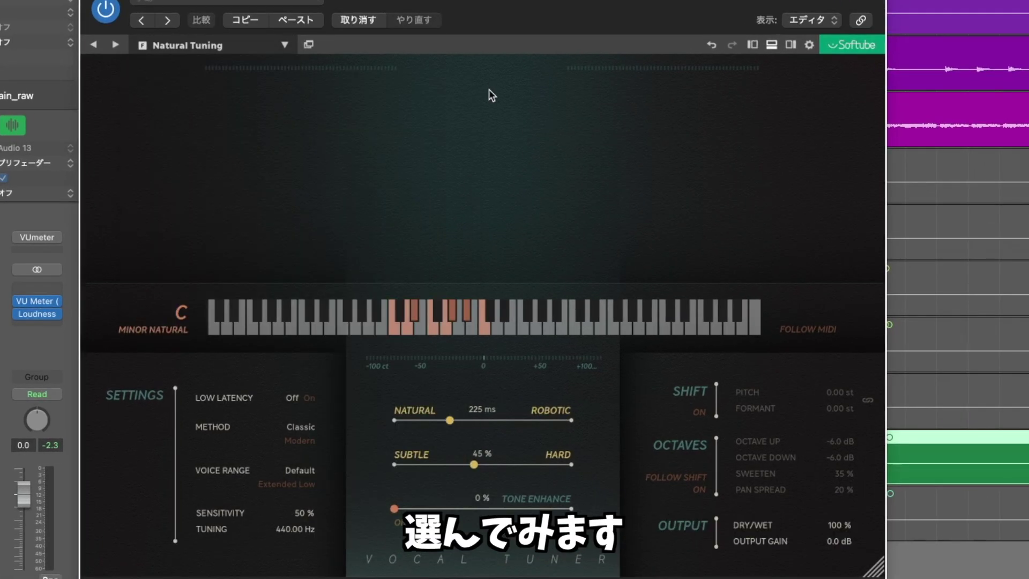
Set the tuning scale to Minor Natural in C and play the vocal with the tuning applied
left_click(179, 334)
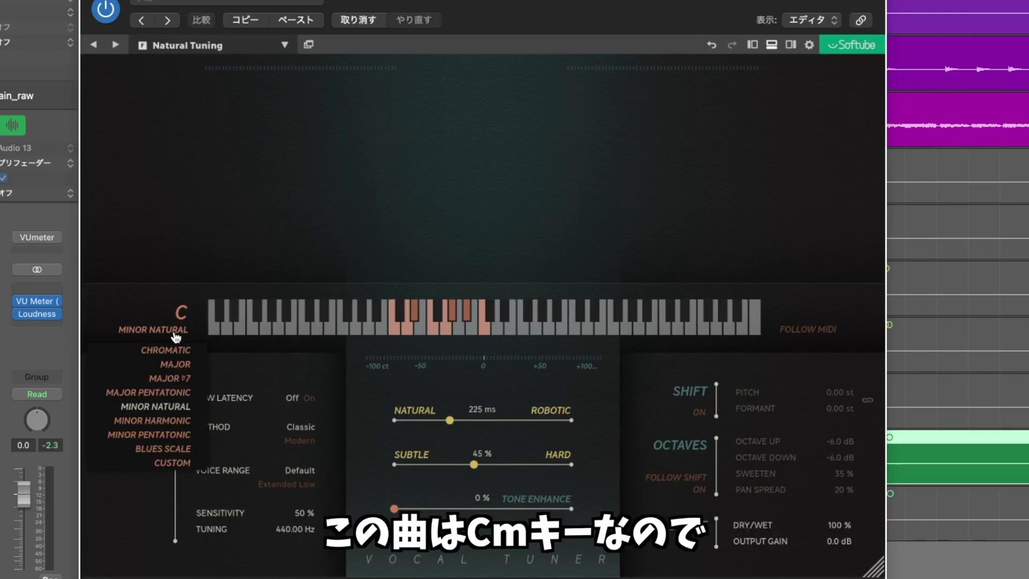
left_click(179, 409)
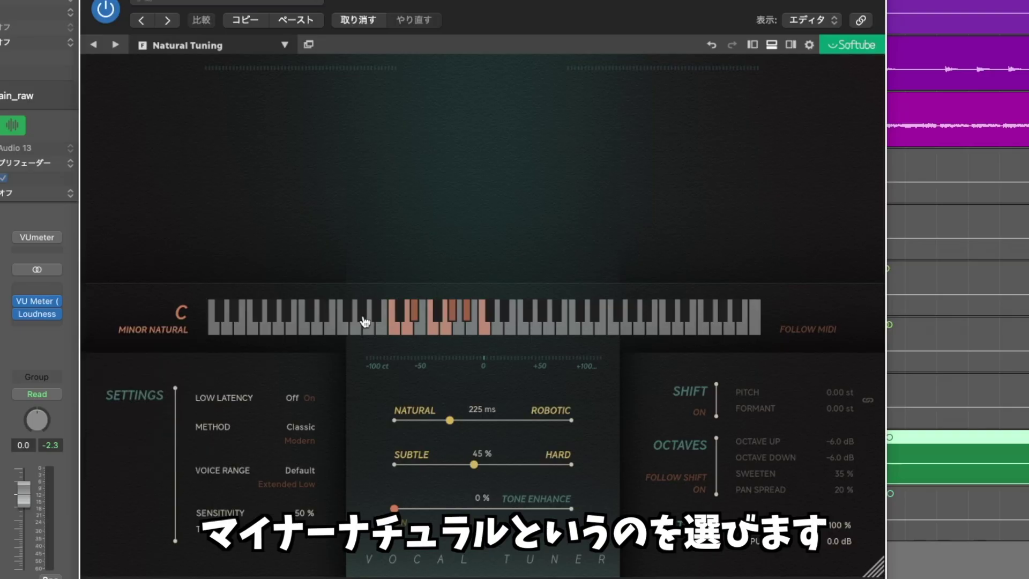
left_click(458, 335)
left_click(473, 336)
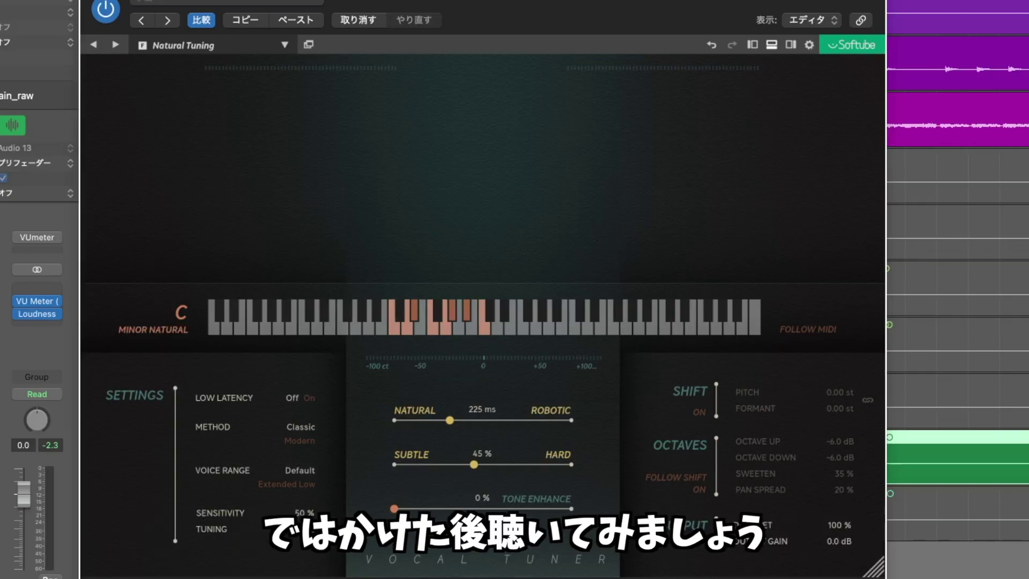
key("space")
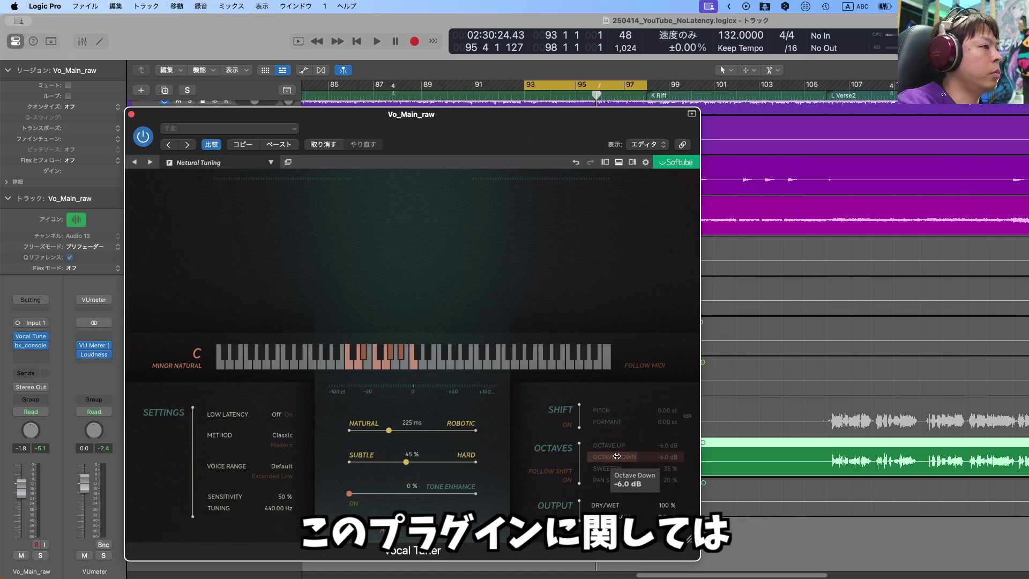
Set the retune speed to 1 ms (fully Robotic) and the note transition to 100 % (fully Hard), and play the vocal
left_click_drag(389, 430, 486, 434)
mouse_move(403, 462)
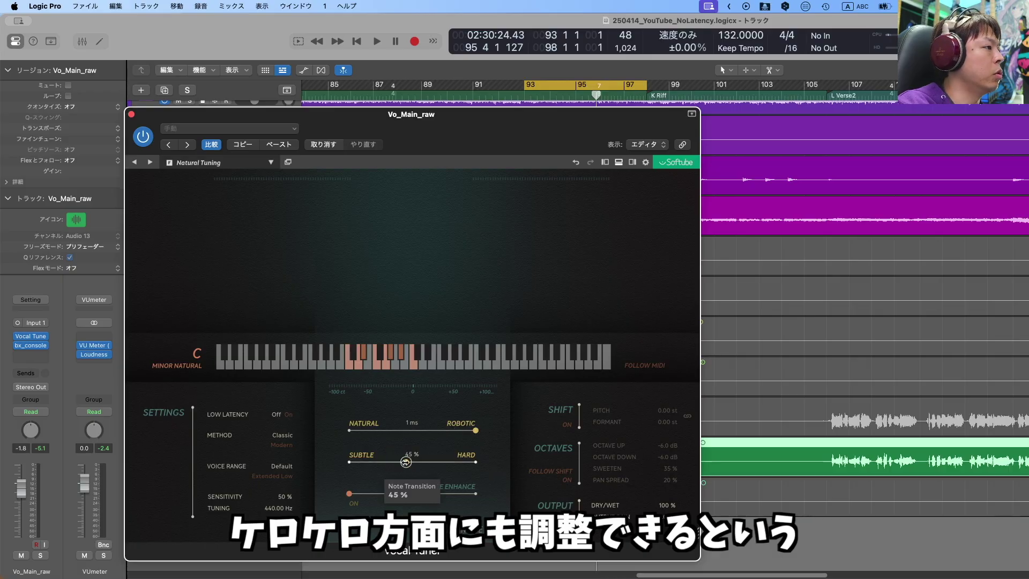
left_click_drag(405, 462, 485, 466)
mouse_move(461, 427)
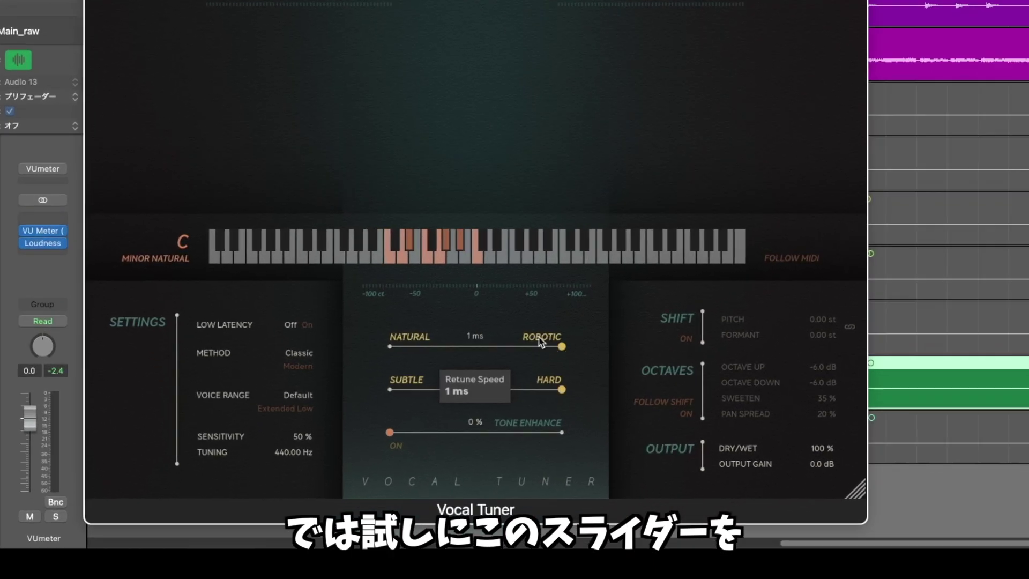
left_click_drag(560, 345, 607, 348)
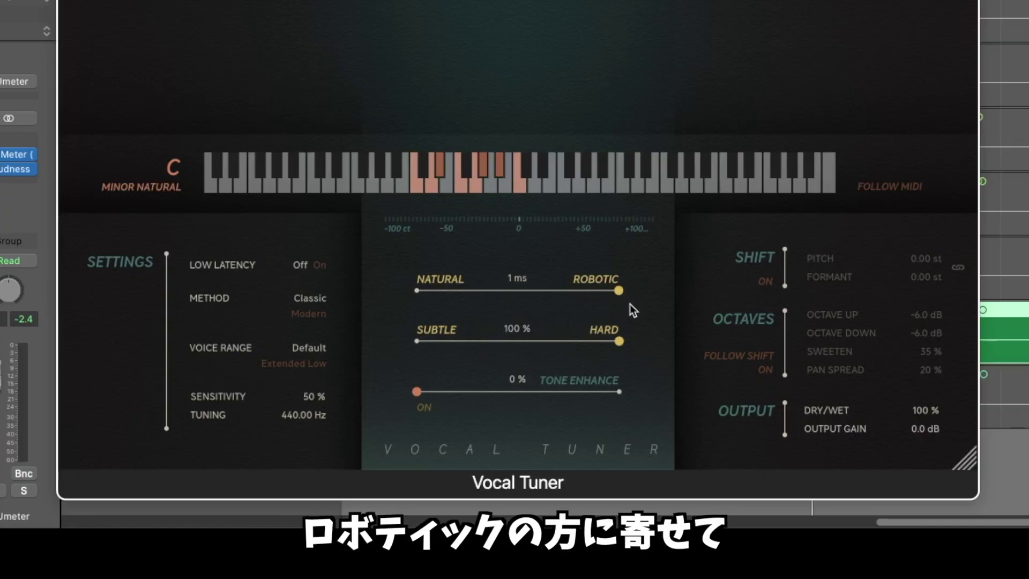
left_click_drag(618, 341, 419, 342)
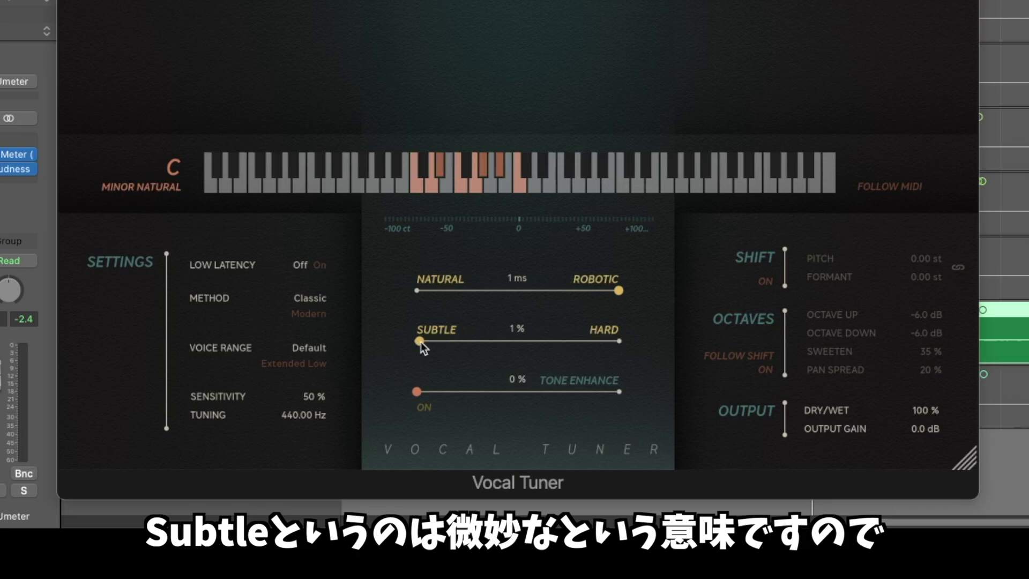
left_click_drag(420, 342, 862, 394)
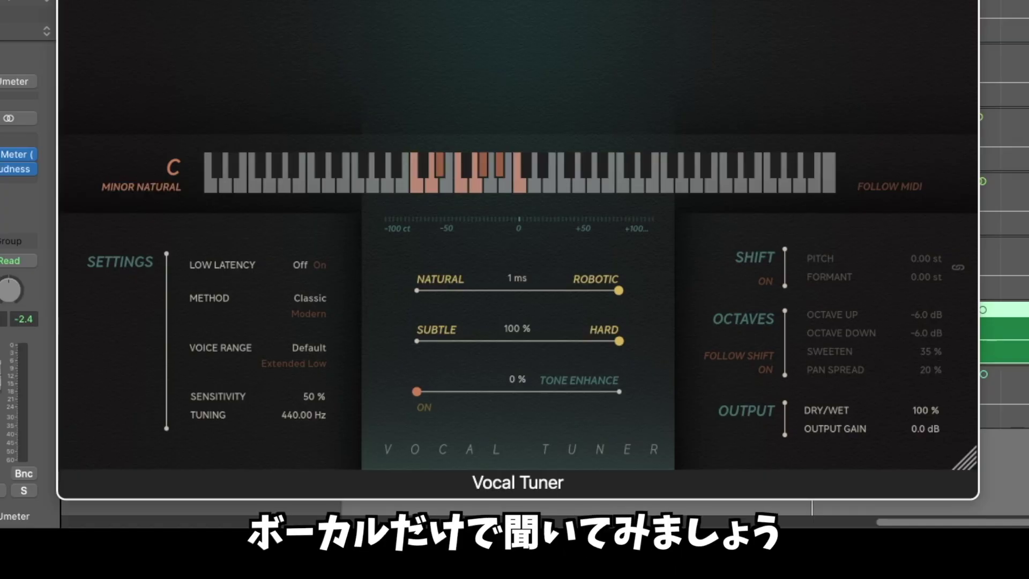
key("space")
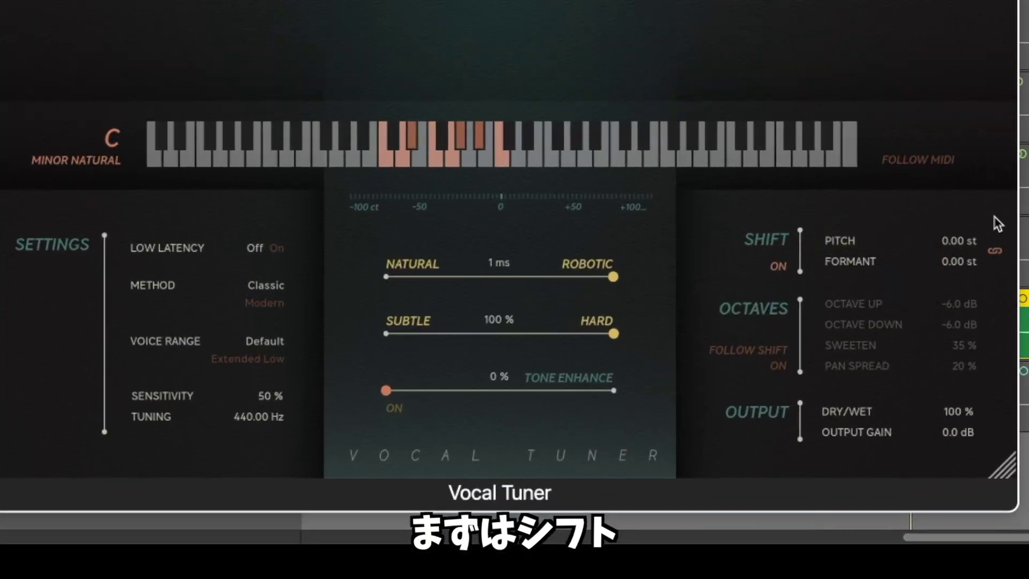
Try linked pitch and formant shifts of 12.00 st and -11.86 st on the vocal
left_click_drag(959, 239, 950, 2)
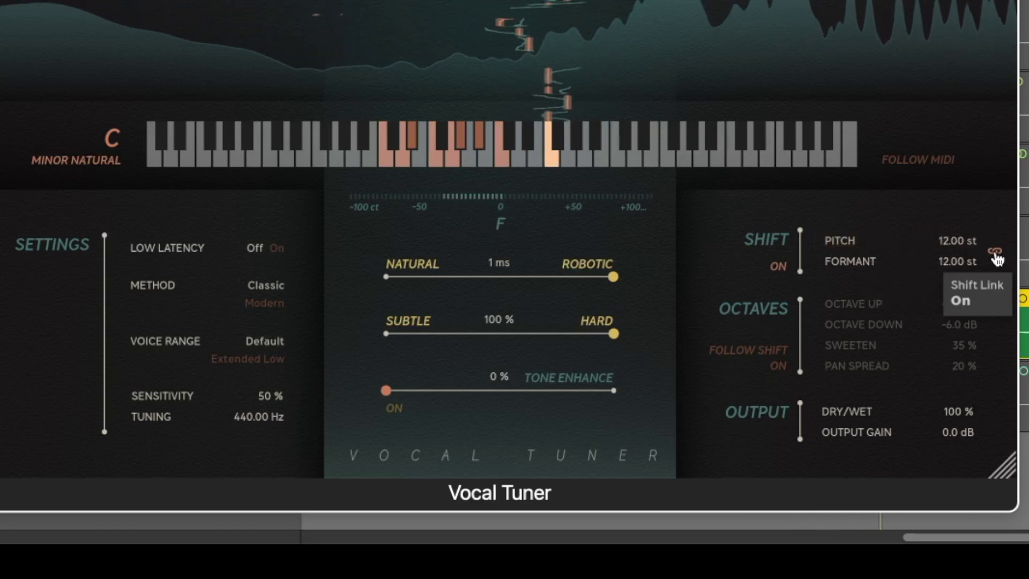
mouse_move(967, 239)
left_mouse_down()
mouse_move(945, 329)
mouse_move(956, 257)
mouse_move(902, 239)
mouse_move(958, 233)
left_mouse_up()
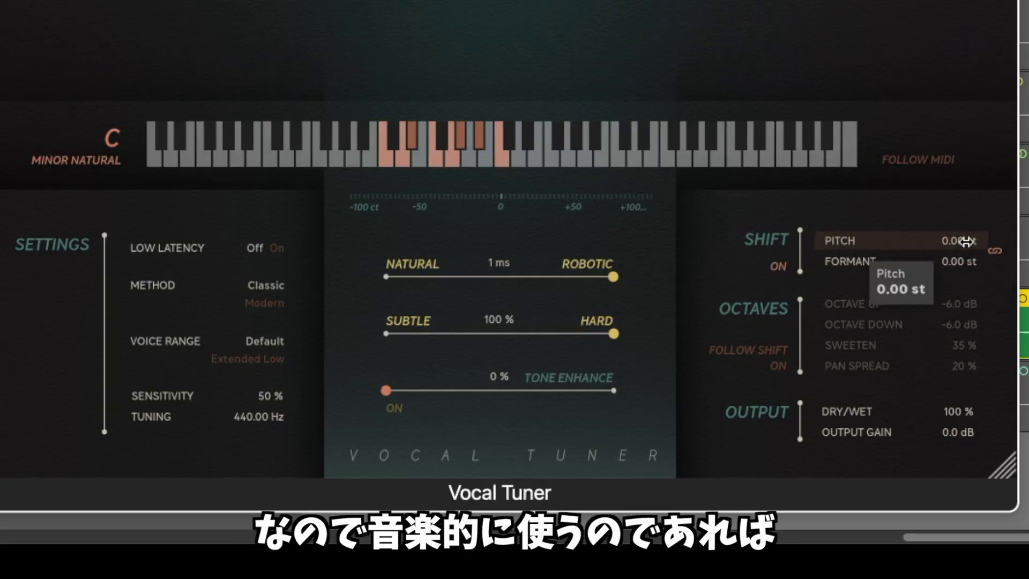
left_click_drag(966, 241, 989, 289)
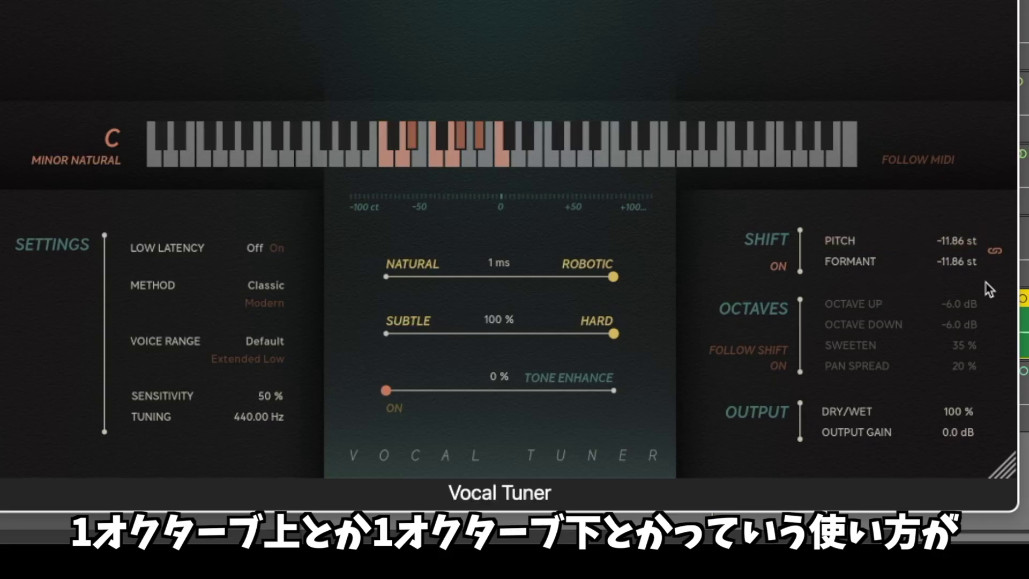
Unlink pitch from formant, reset pitch to 0.00 st, and audition the formant alone at 11.93 st and 4.59 st before resetting it to 0.00 st
left_click(991, 250)
double_click(954, 242)
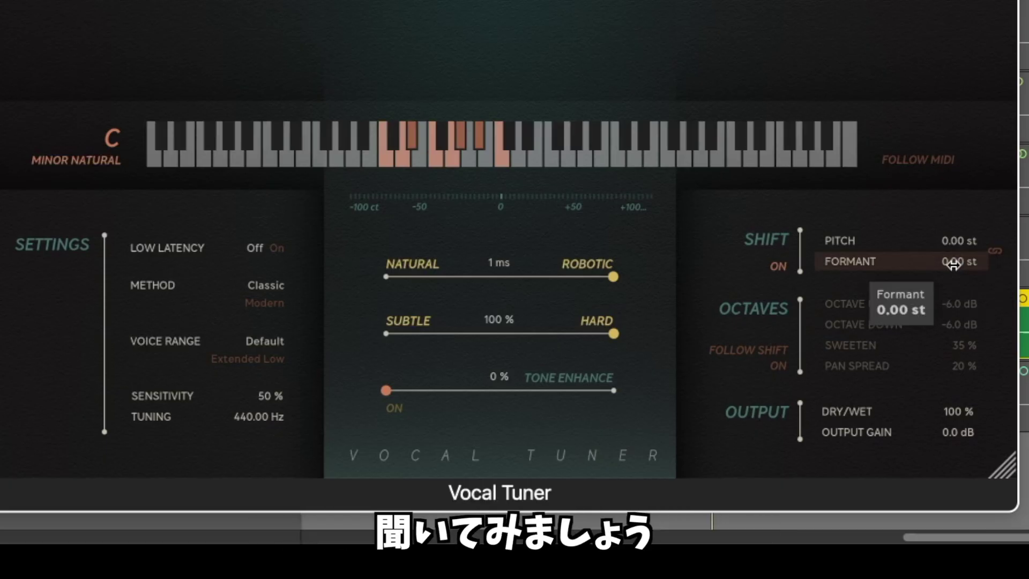
left_click_drag(953, 264, 996, 235)
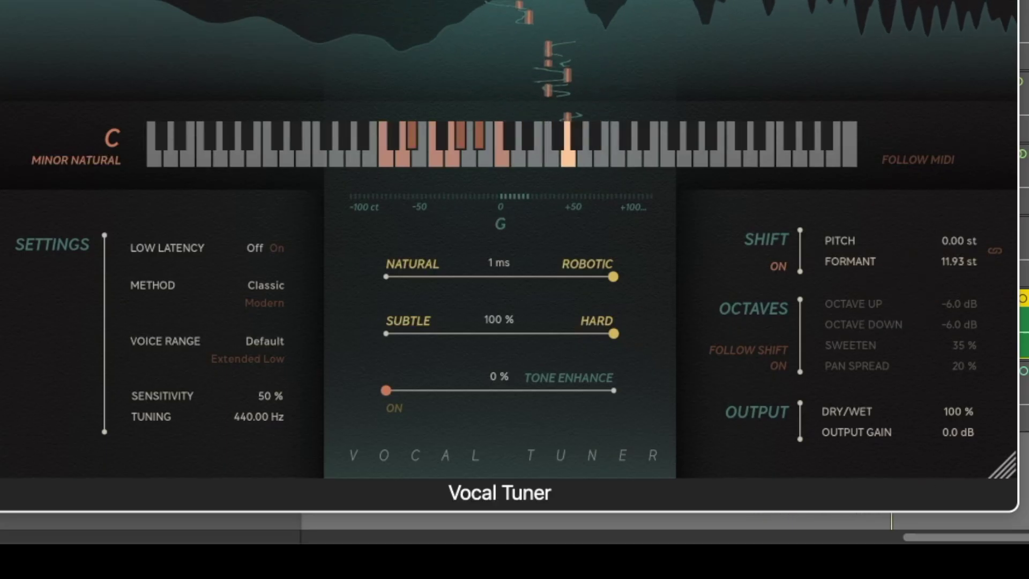
key("space")
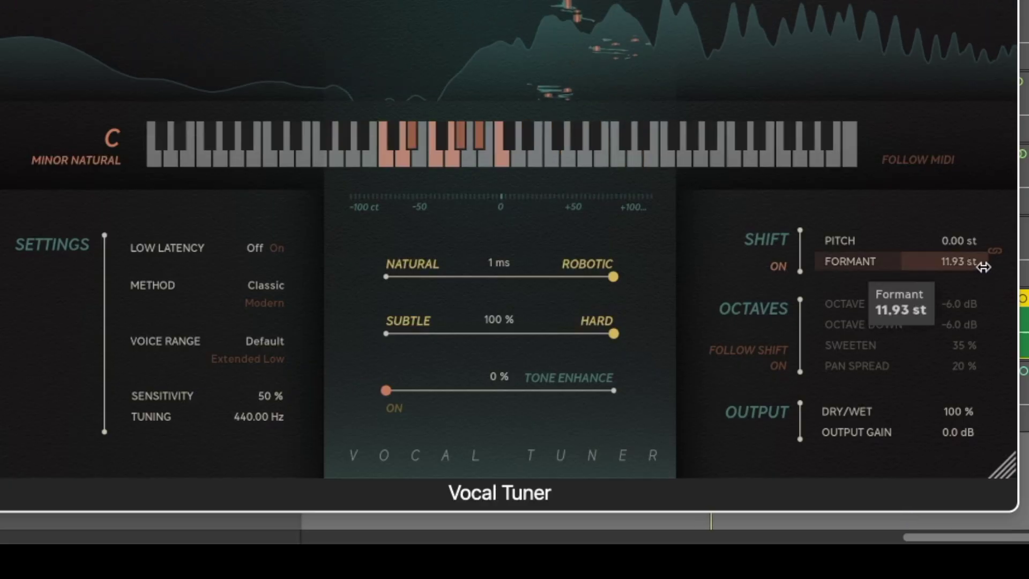
left_click_drag(966, 269, 958, 314)
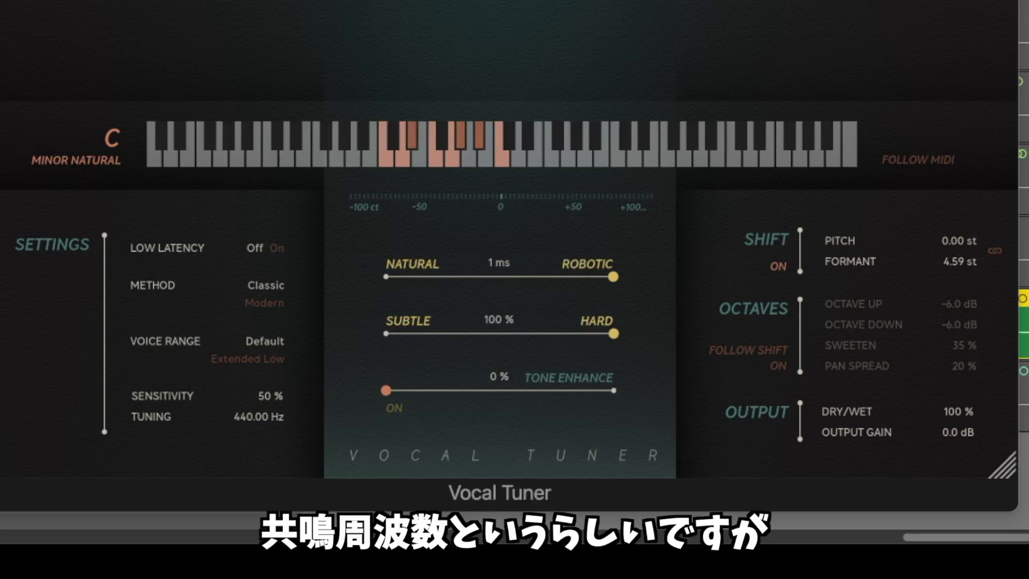
double_click(957, 263)
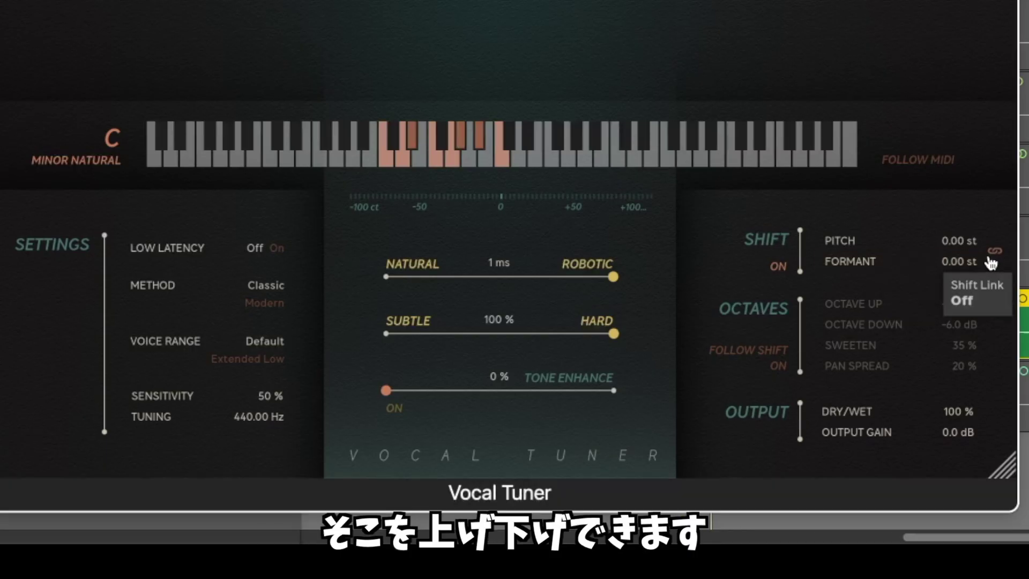
Turn on the Octaves section and audition it with Octave Up lowered to -49.0 dB and Octave Down raised to 2.9 dB
left_click(780, 367)
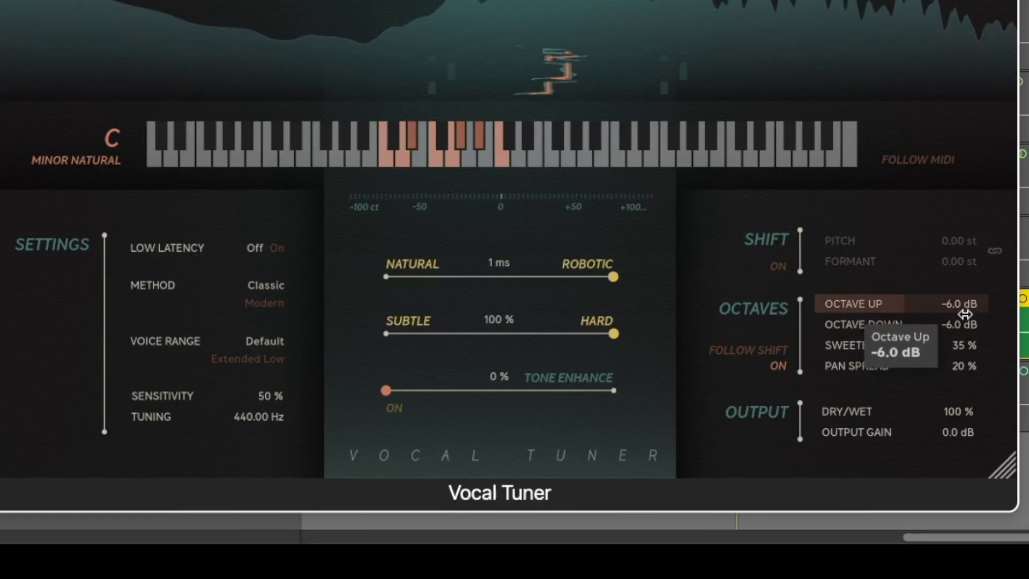
left_click_drag(966, 303, 932, 482)
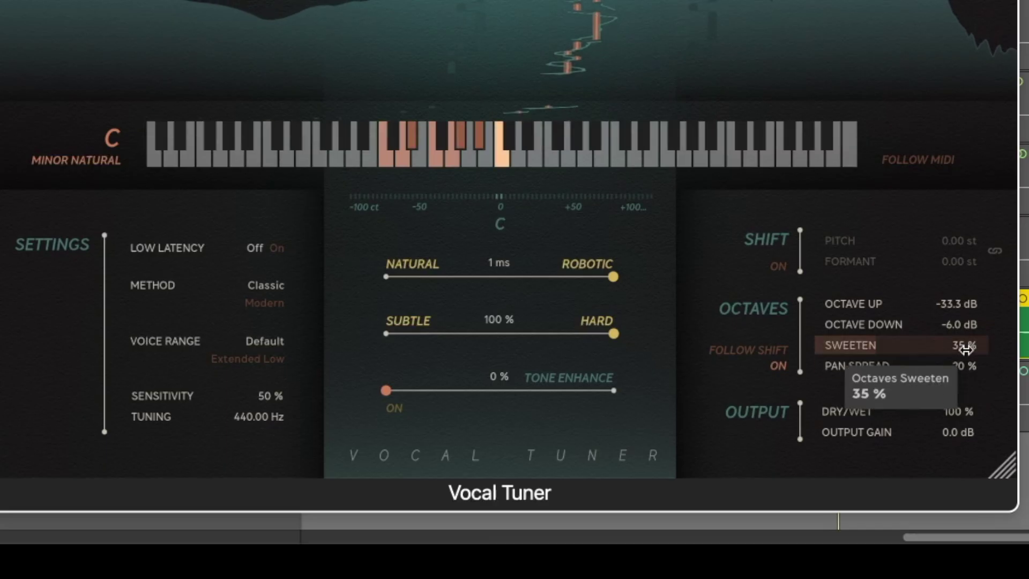
left_click_drag(959, 324, 983, 280)
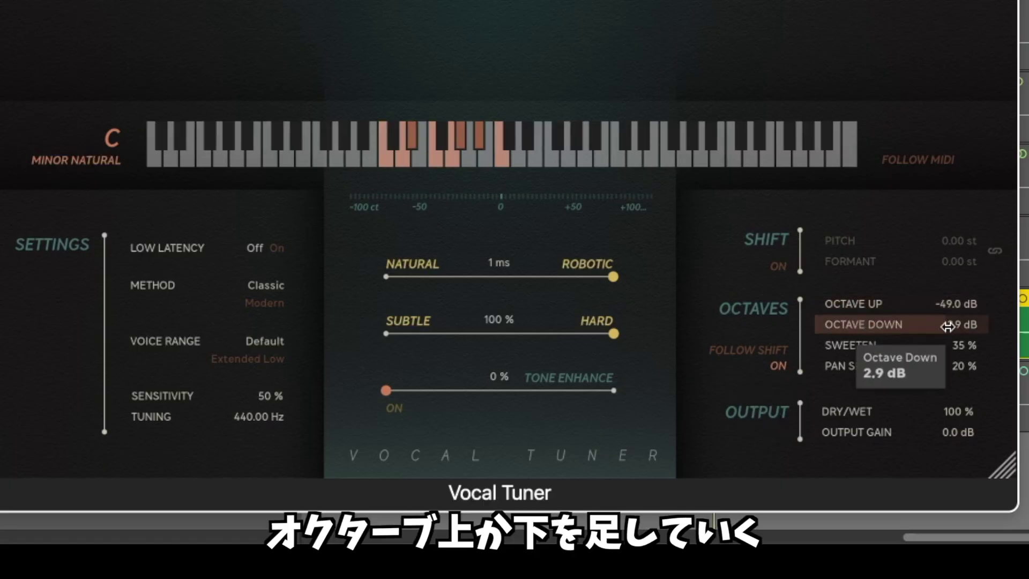
Return Octave Up and Octave Down to -6.0 dB and audition the octaves with Sweeten and Pan Spread at 0 %
left_click_drag(971, 360, 967, 383)
left_click_drag(950, 312, 974, 381)
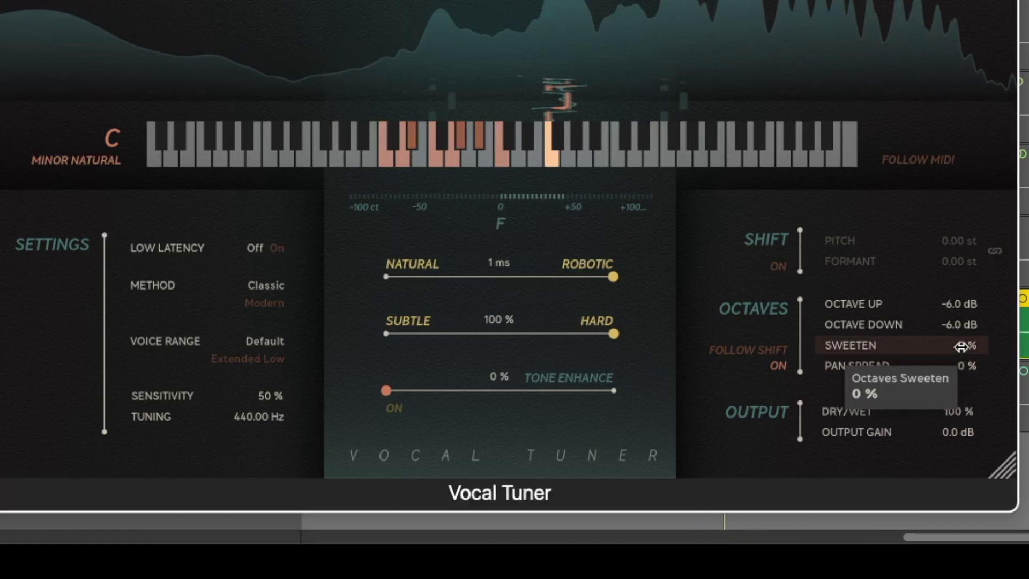
left_click_drag(984, 346, 996, 513)
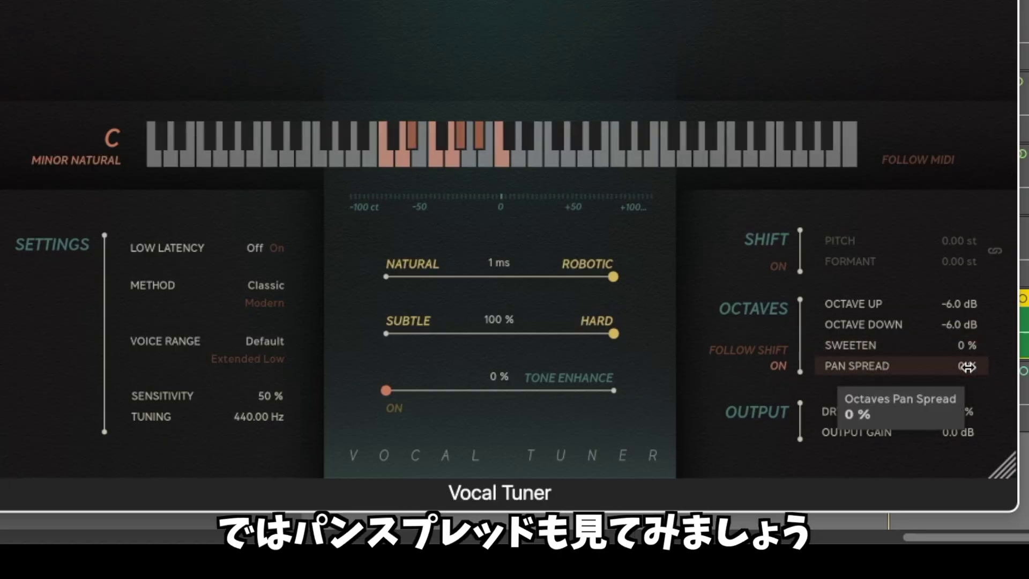
Raise the octaves' Pan Spread to 100 % and Sweeten to 100 %
left_click_drag(967, 366, 994, 101)
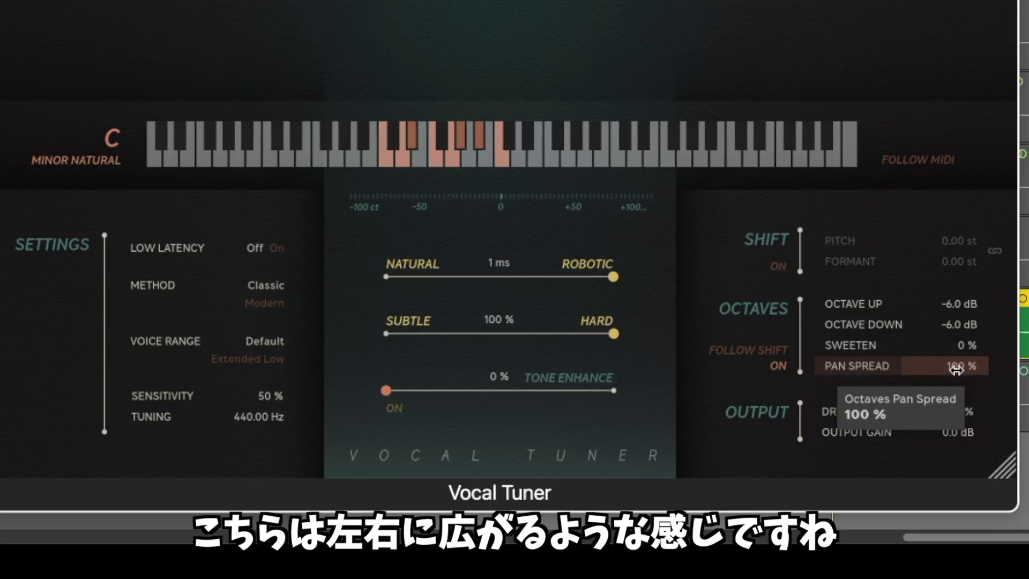
left_click_drag(976, 345, 974, 198)
left_click_drag(975, 129, 975, 140)
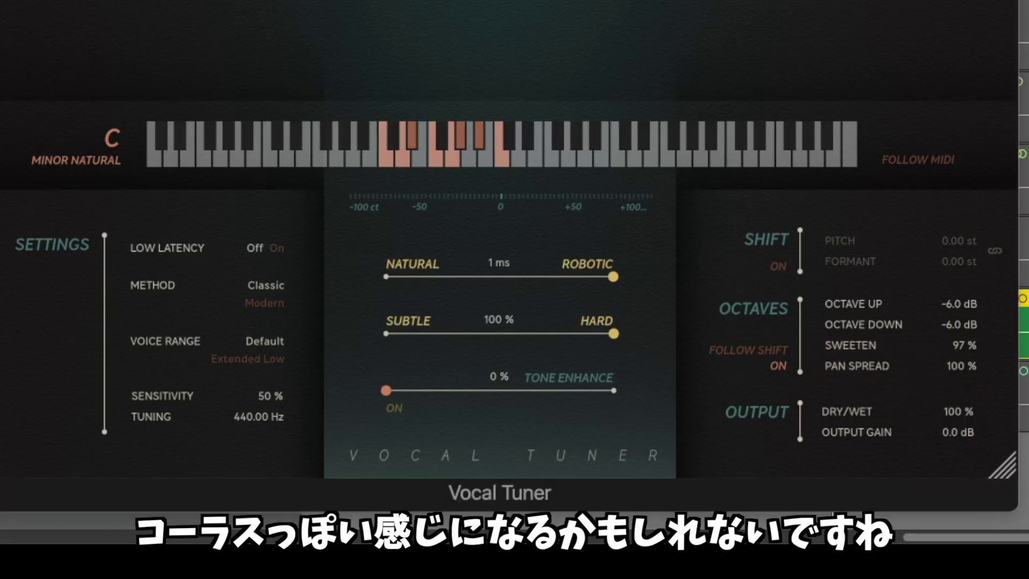
left_click_drag(991, 354, 991, 347)
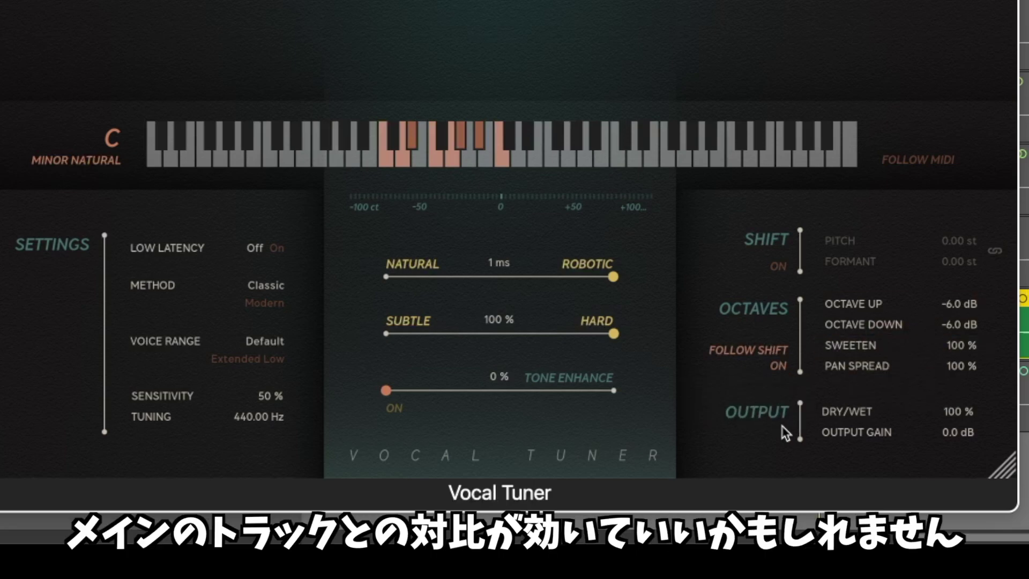
Turn off the Octaves section and sweep Dry/Wet up to 100 % and back down to 17 %
left_click(777, 367)
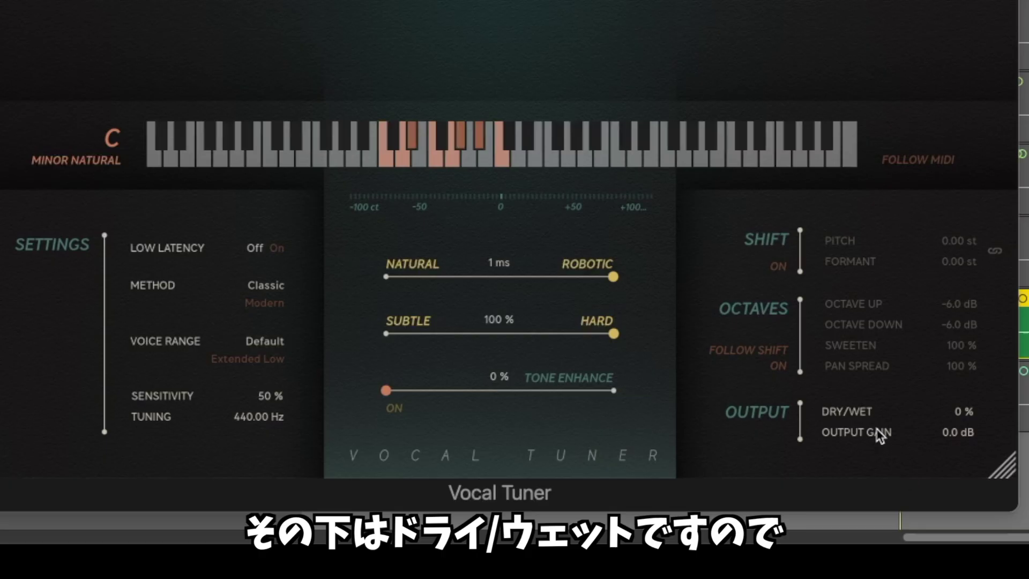
left_click_drag(965, 411, 956, 37)
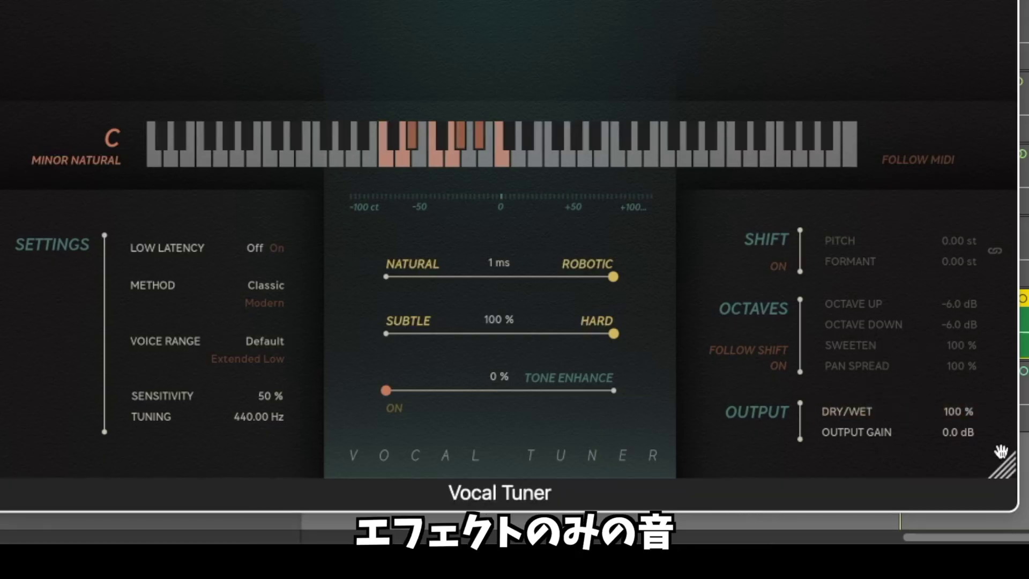
left_click_drag(963, 417, 959, 540)
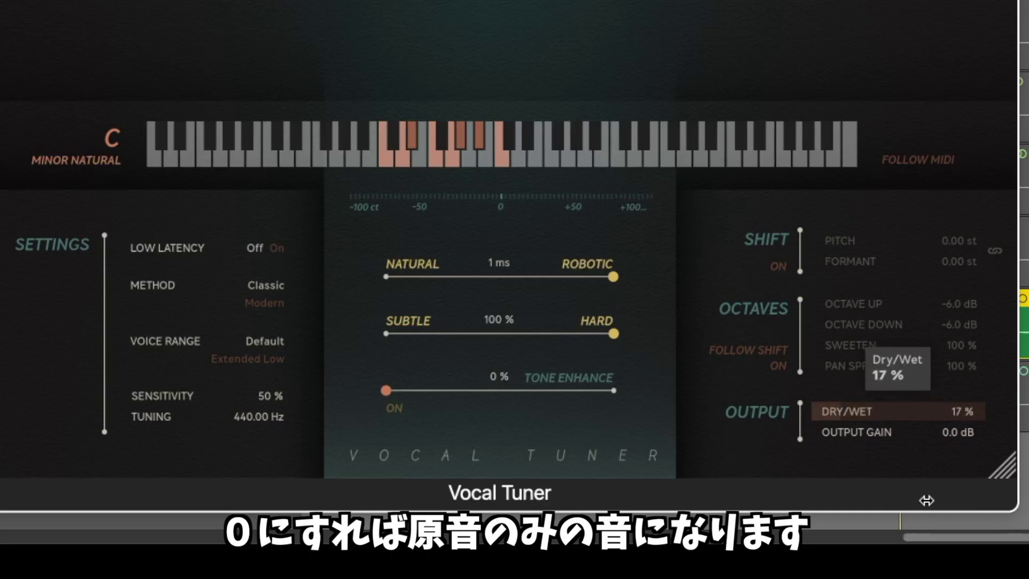
Set Dry/Wet to 50 % and audition the blend of dry and tuned vocal
left_click_drag(926, 500, 940, 460)
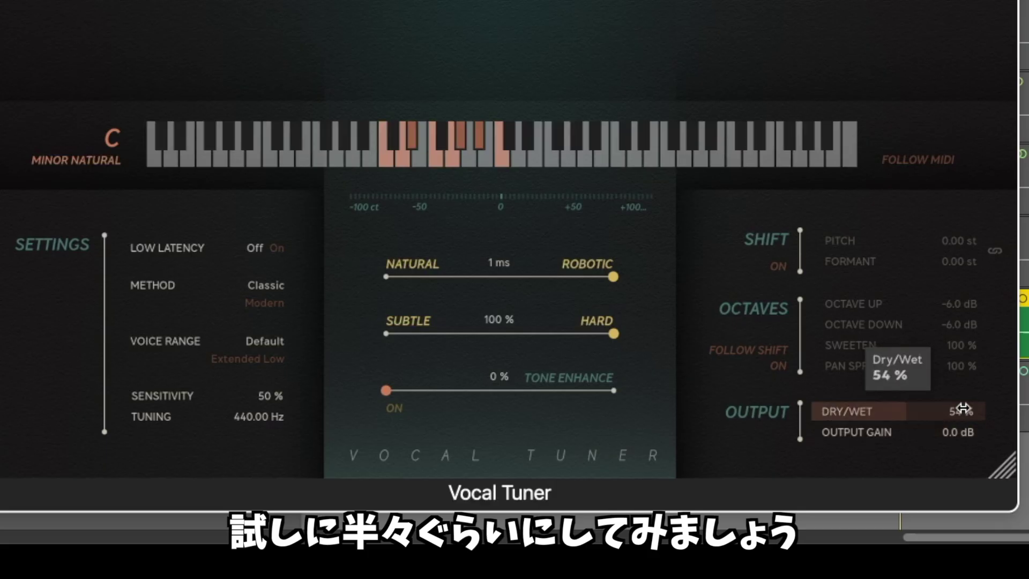
key("space")
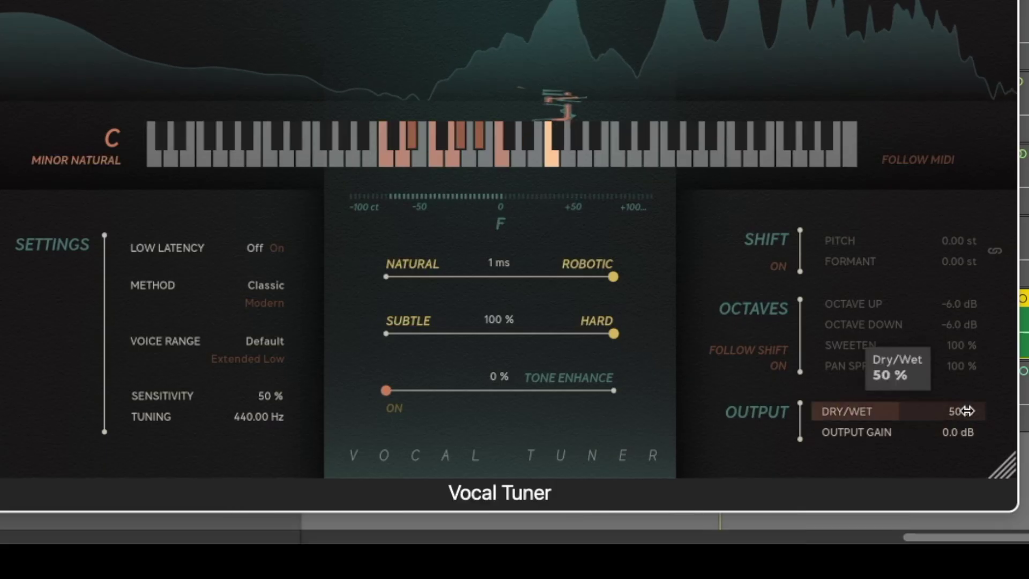
left_click_drag(960, 411, 993, 184)
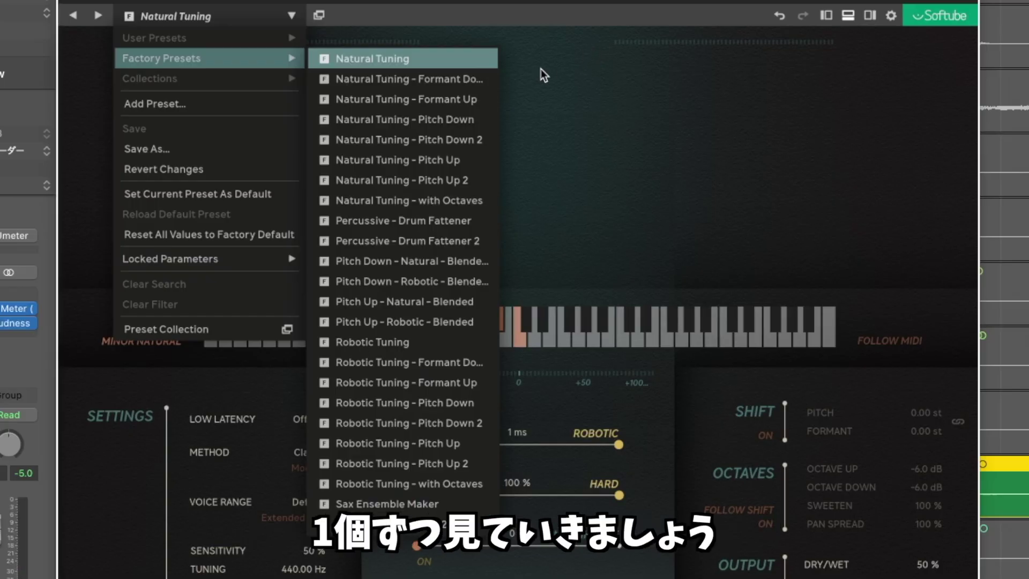
Audition the Natural Tuning factory presets in turn, from Formant Down through the Pitch Down and Pitch Up variants to with Octaves
left_click(485, 85)
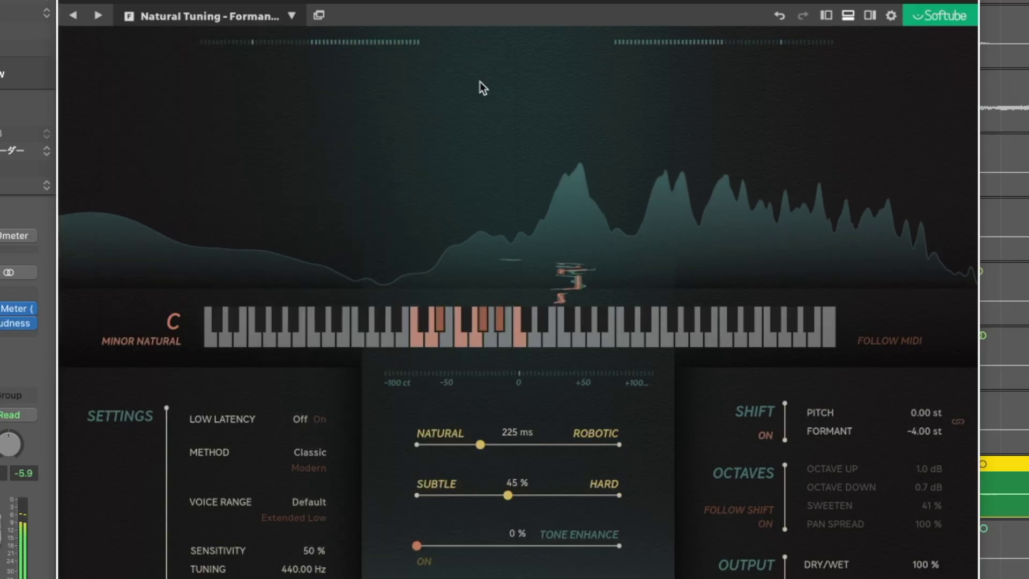
left_click(98, 15)
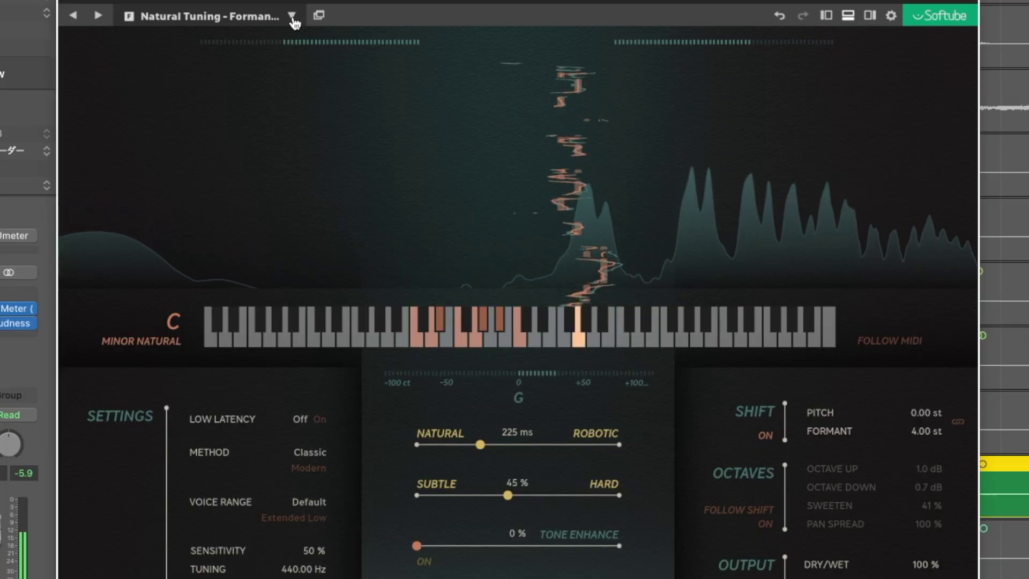
left_click(99, 16)
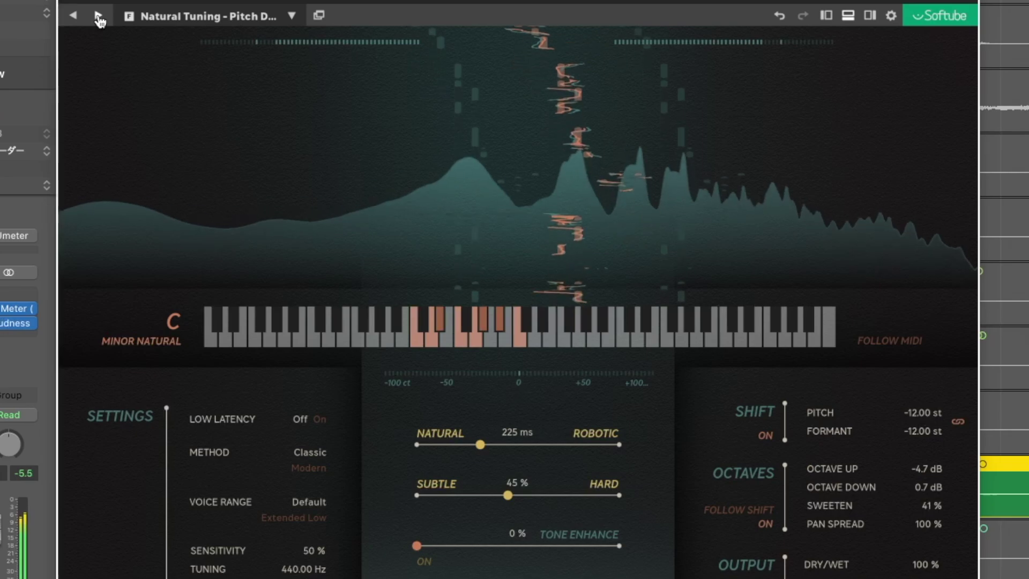
left_click(98, 16)
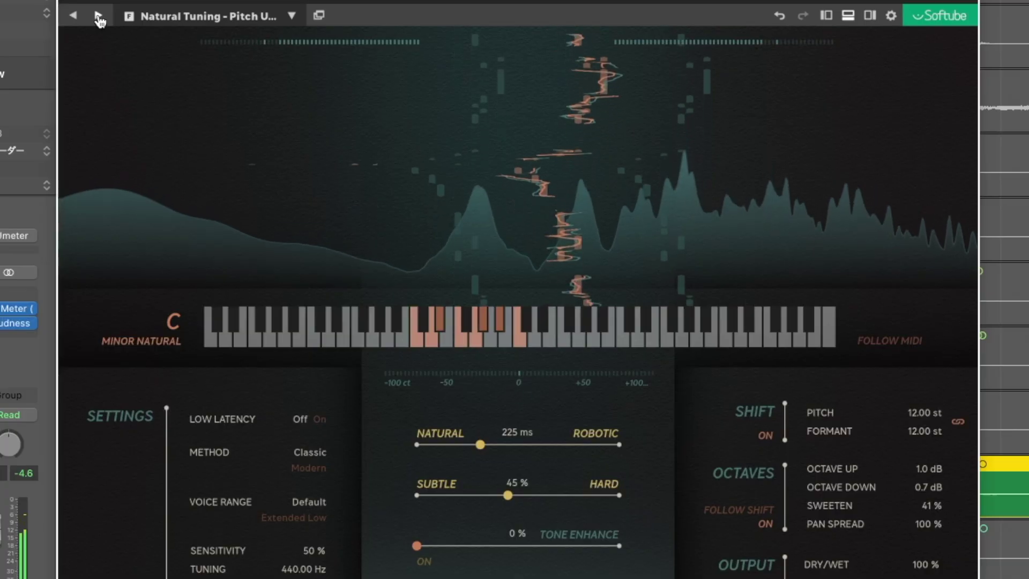
left_click(99, 16)
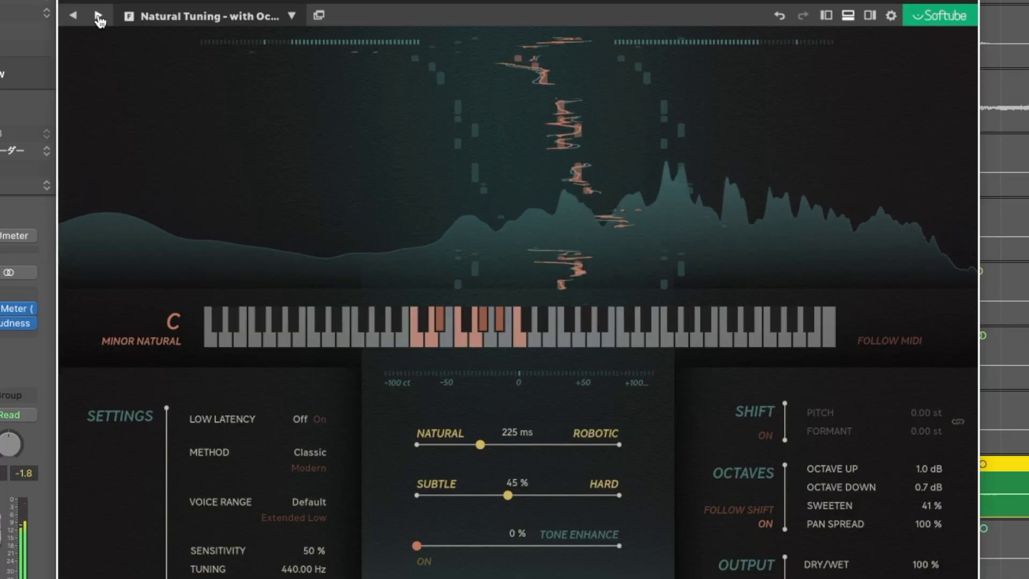
Audition the Percussive - Drum Fattener preset and the blended Pitch Down and Pitch Up presets in their Natural and Robotic versions
left_click(98, 16)
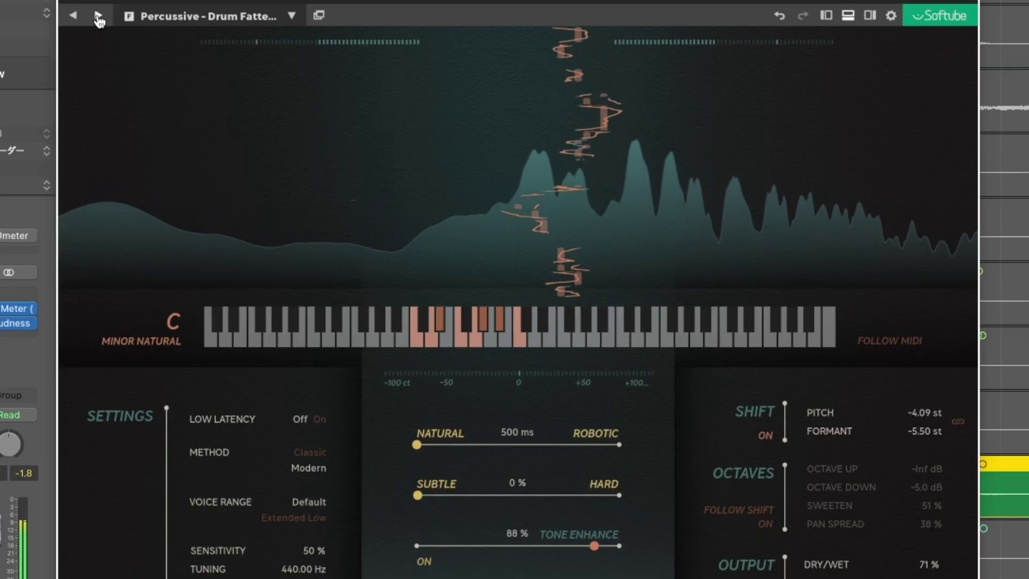
left_click(98, 16)
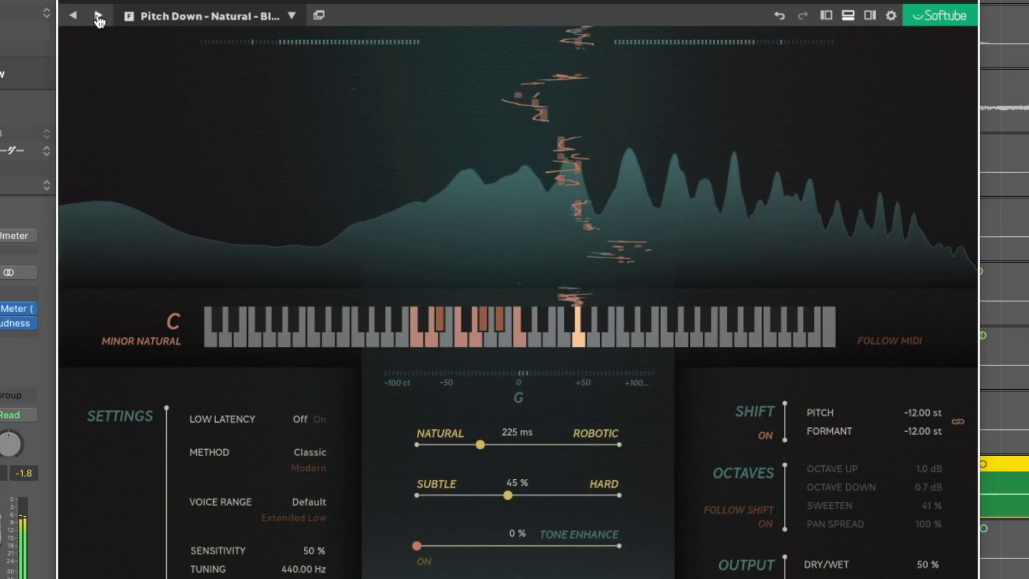
left_click(98, 16)
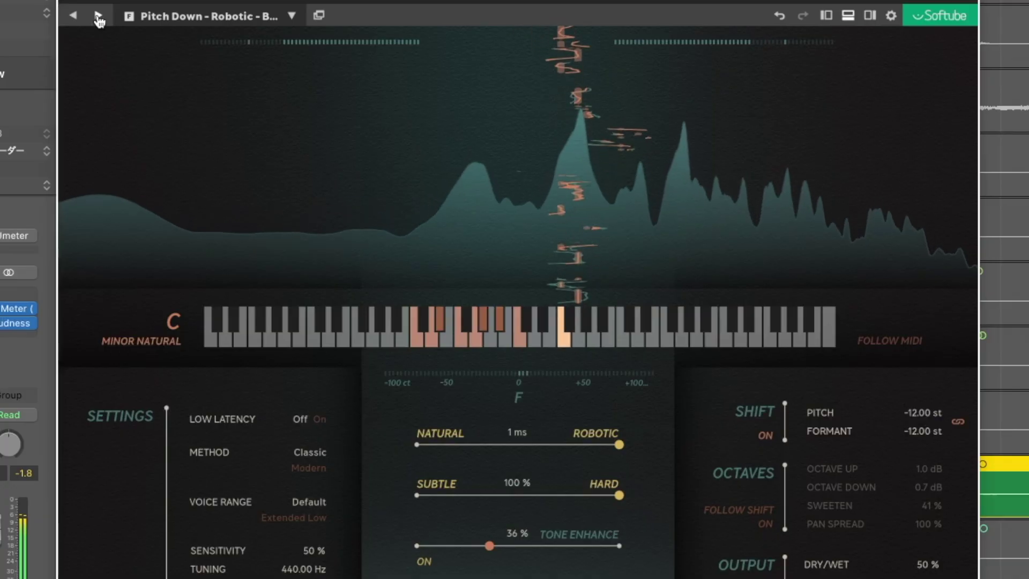
left_click(98, 16)
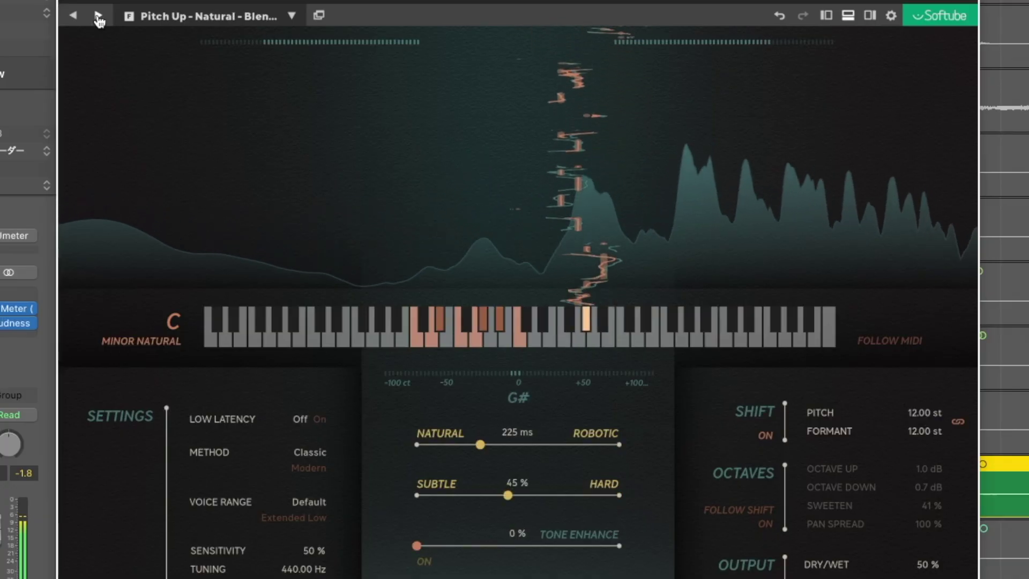
left_click(98, 16)
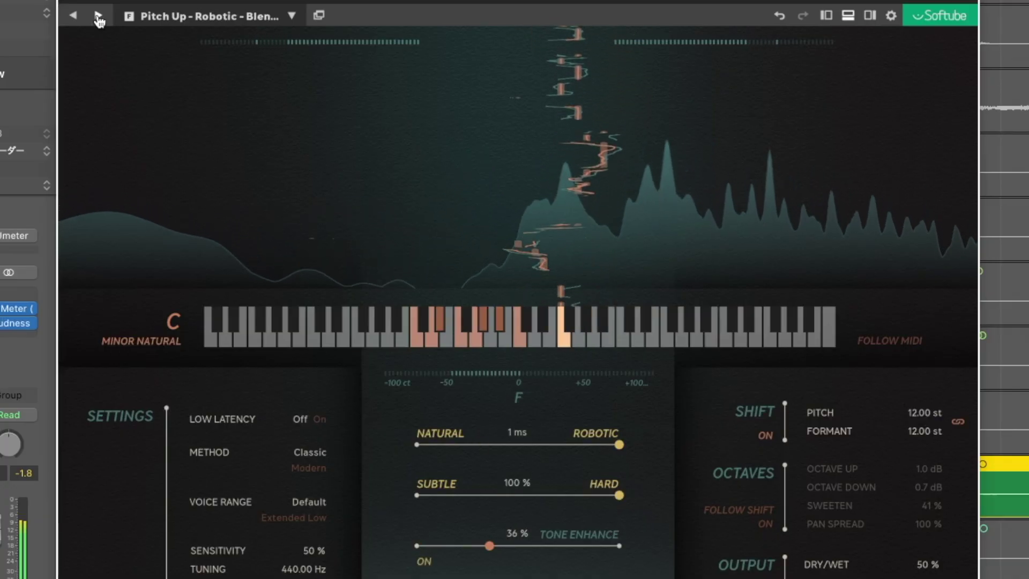
Audition the Robotic Tuning presets in turn, covering the Pitch Down, Pitch Up, Pitch Up 2 and with Octaves variants
left_click(98, 16)
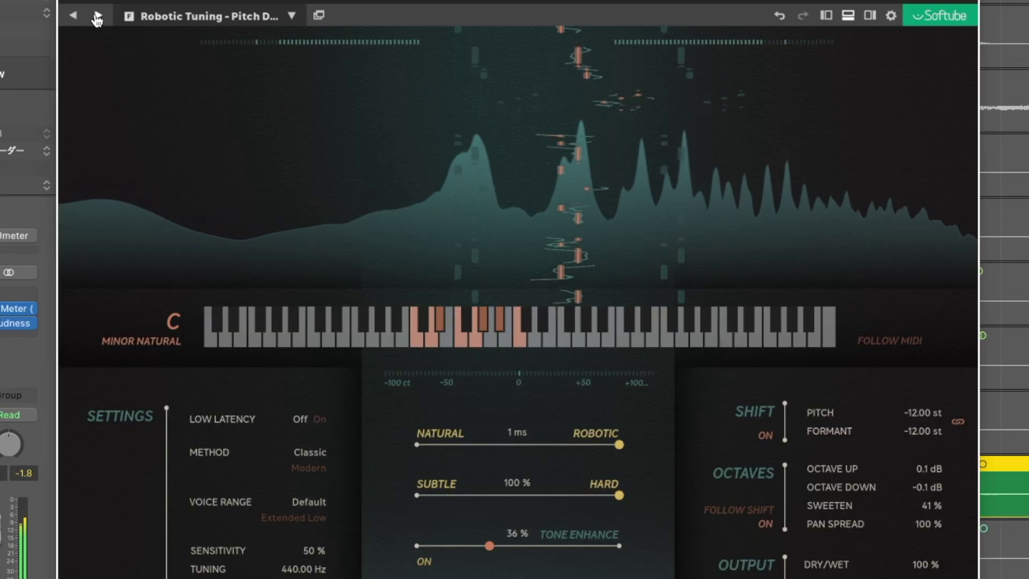
left_click(97, 17)
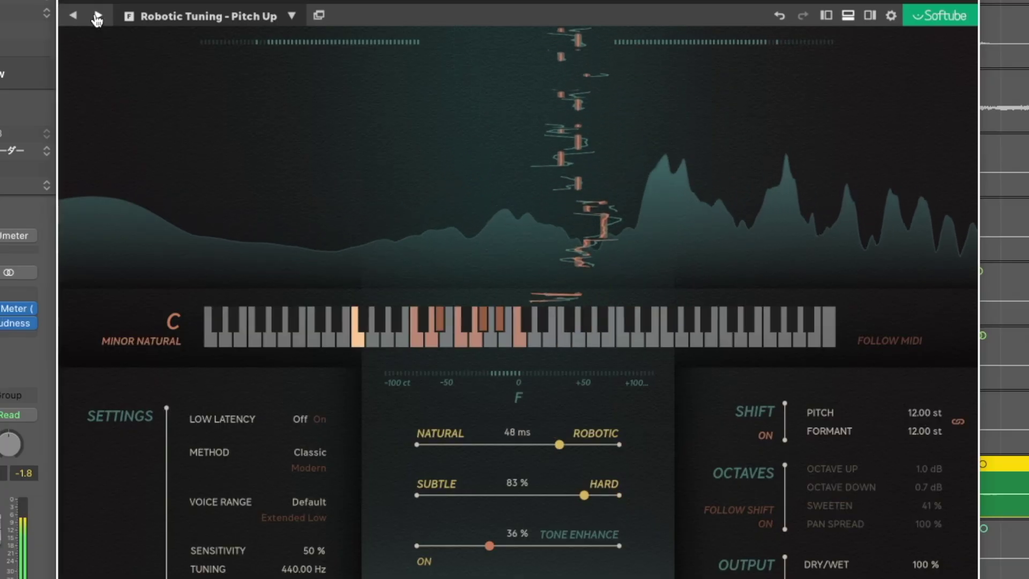
left_click(97, 18)
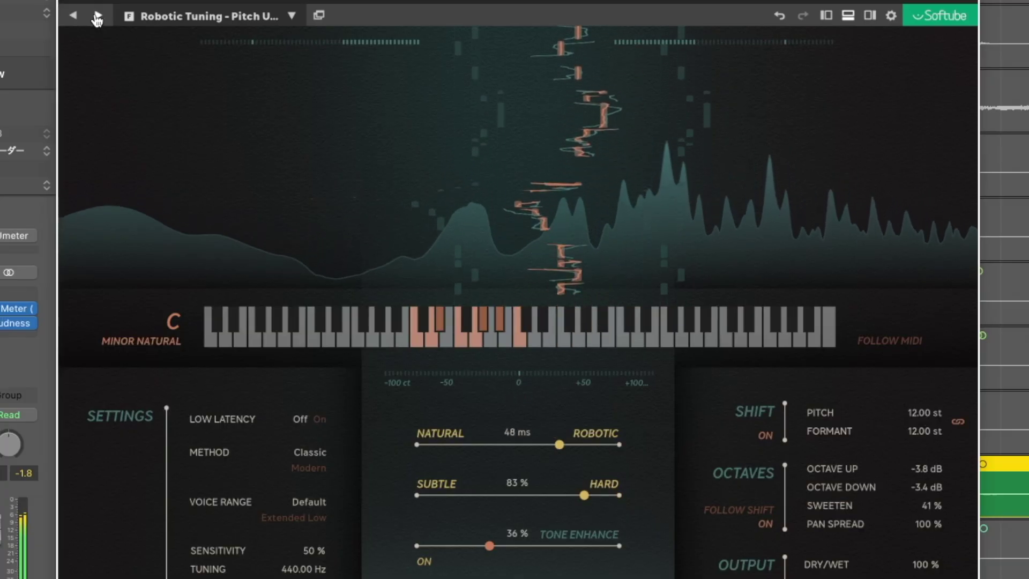
left_click(97, 18)
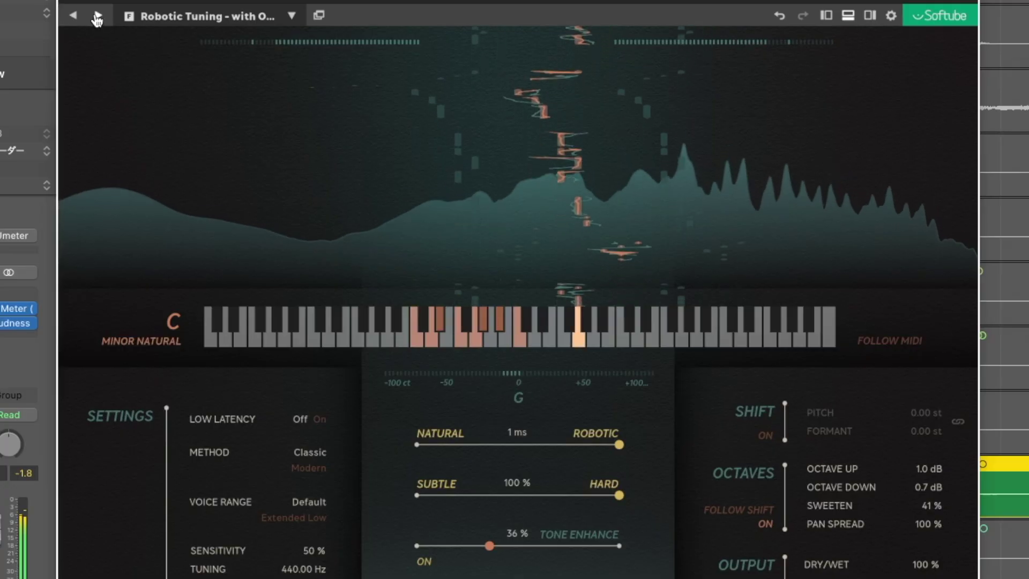
Audition the Sax Ensemble Maker and Sax Ensemble Maker 2 presets, finishing on the Natural Tuning preset
left_click(97, 18)
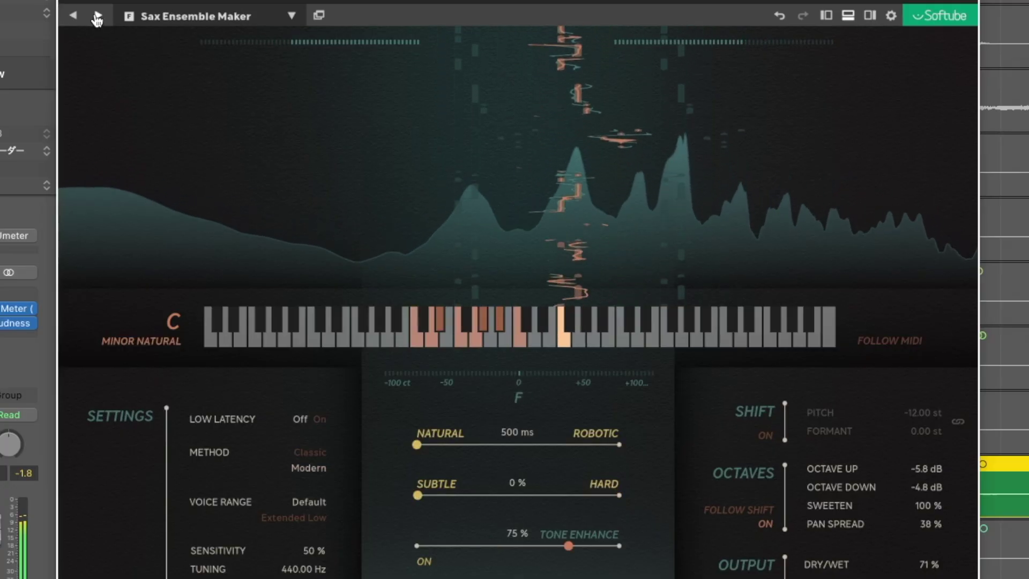
left_click(97, 17)
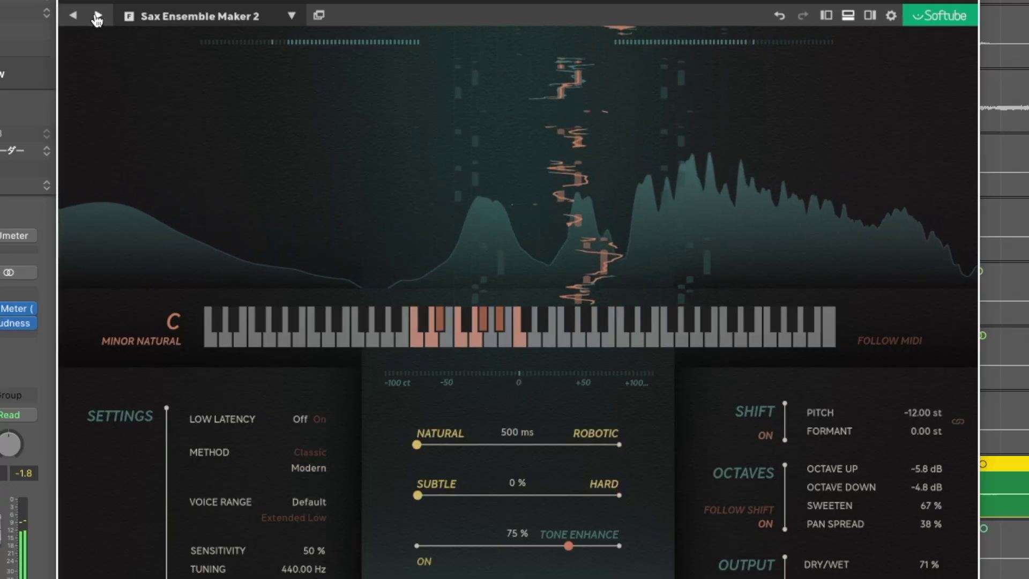
left_click(97, 17)
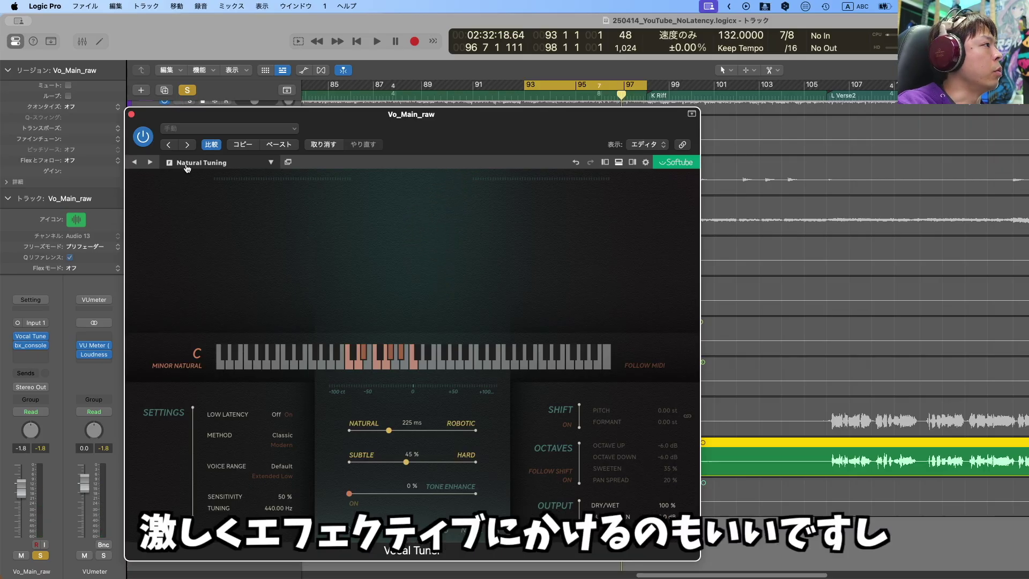
Load the Sax Ensemble Maker factory preset and play the vocal briefly to hear its chorus-like thickness
left_click(188, 163)
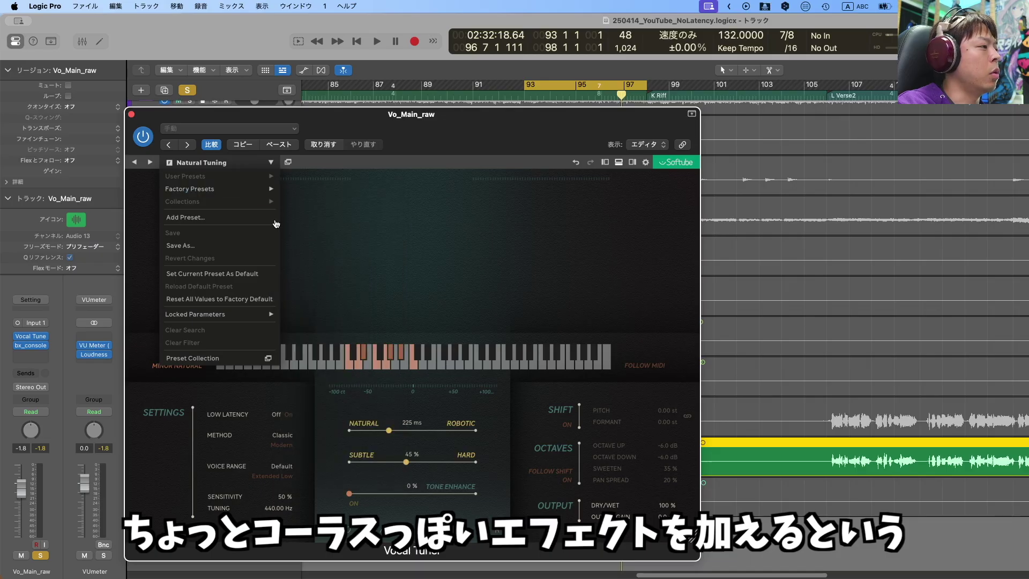
mouse_move(259, 192)
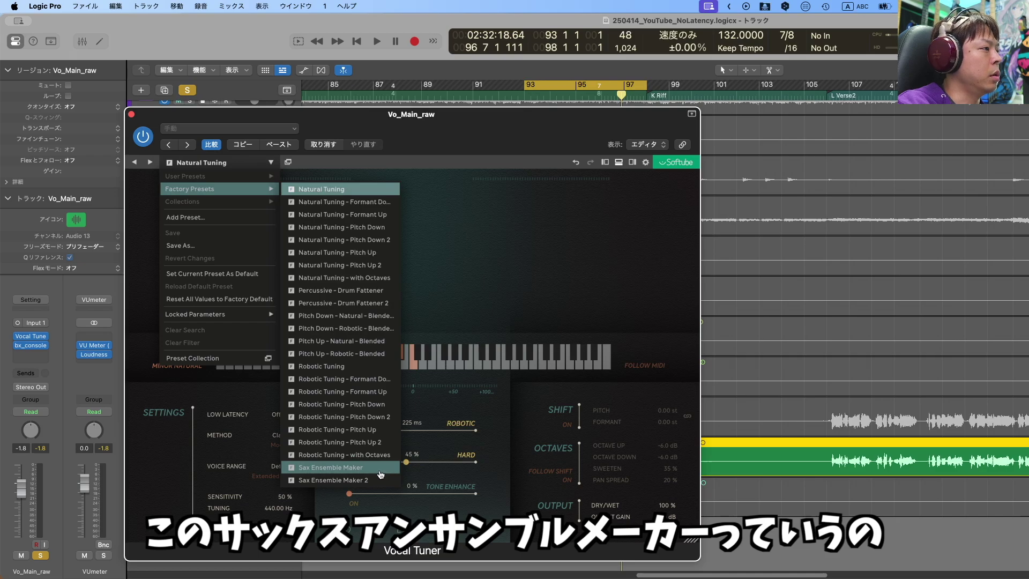
left_click(380, 472)
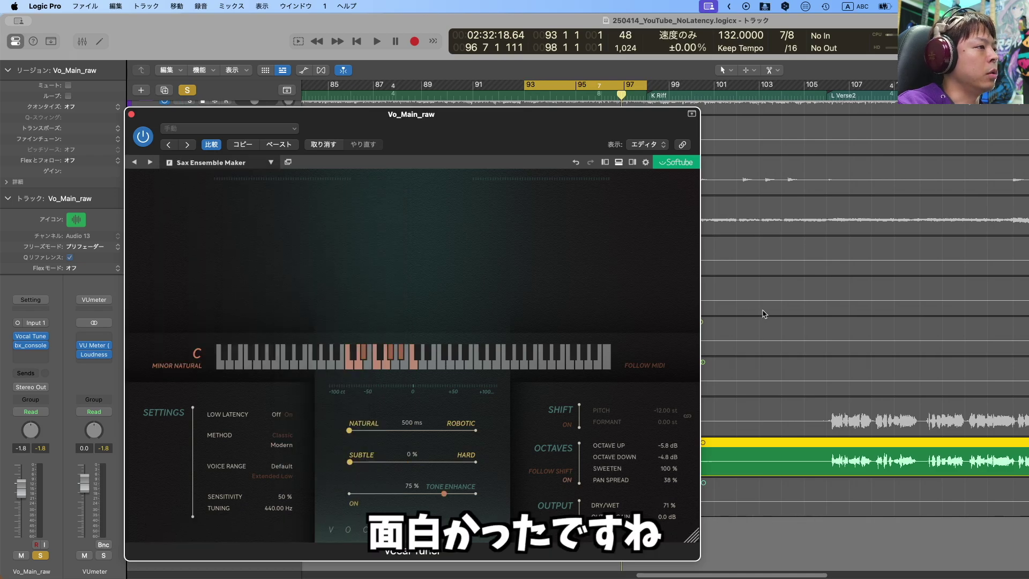
left_click(727, 444)
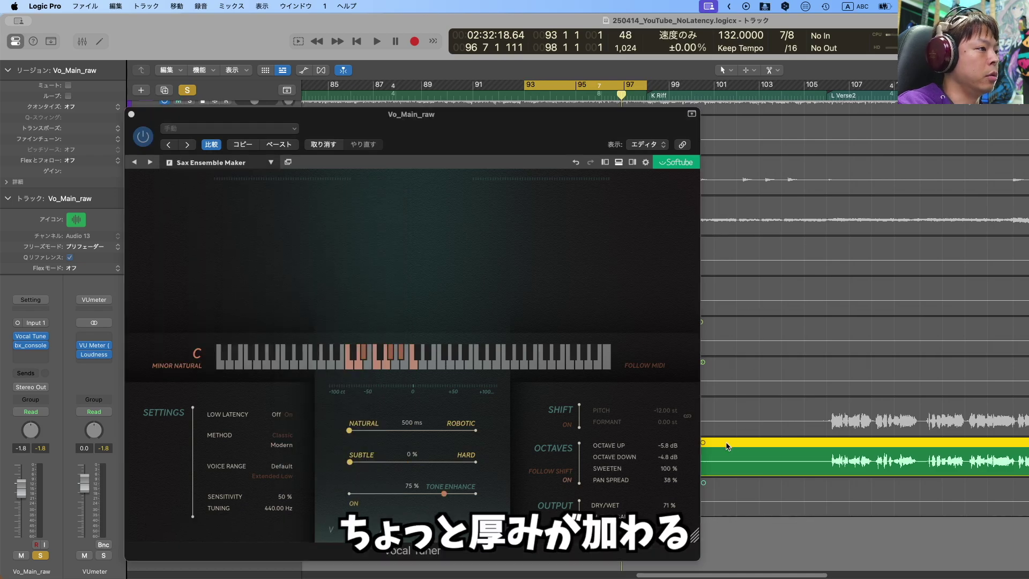
key("space")
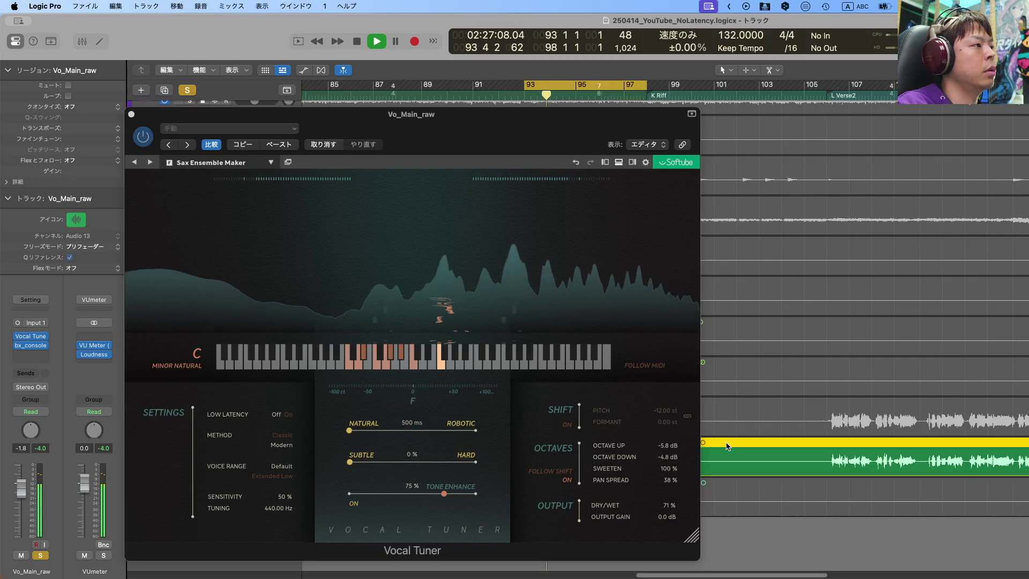
key("space")
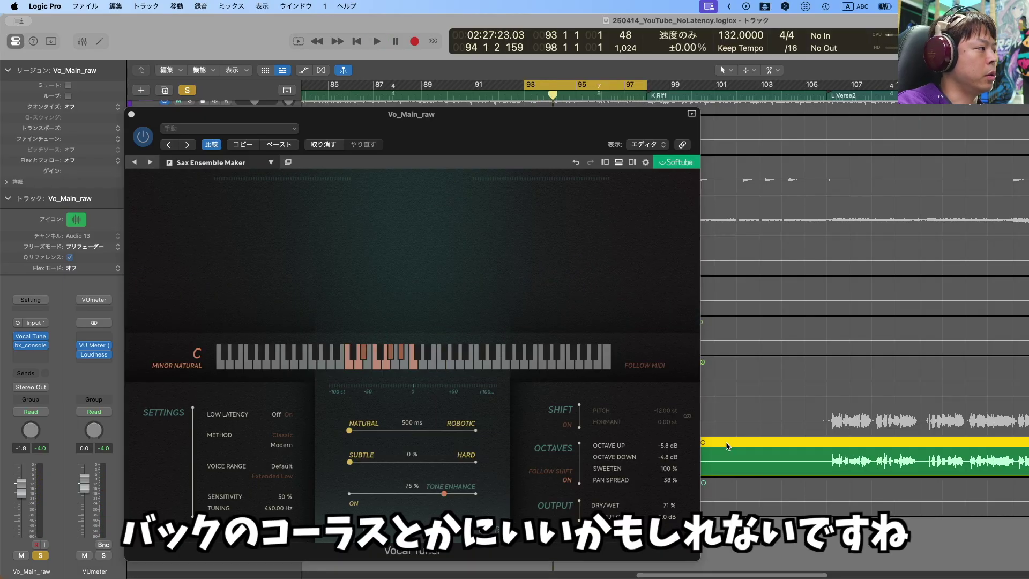